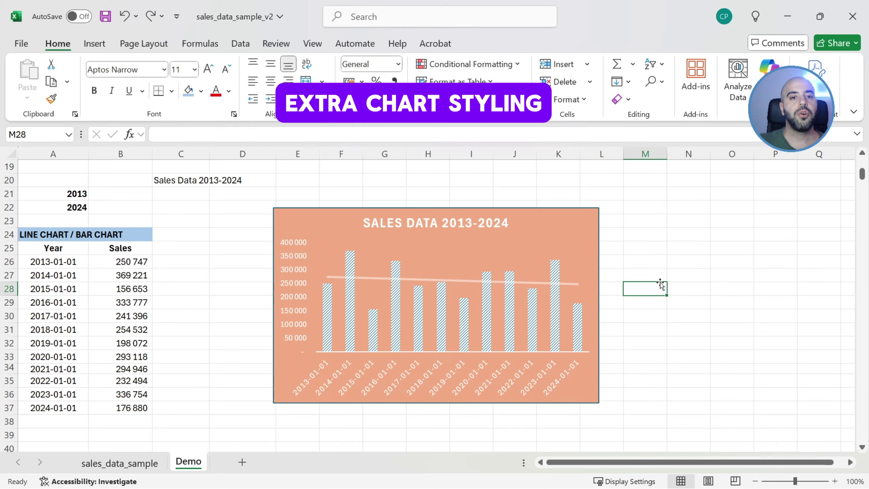
- Add major gridlines to the vertical value axis of the Sales Data 2013-2024 chart
{"action": "left_click", "coordinate": [302, 242]}
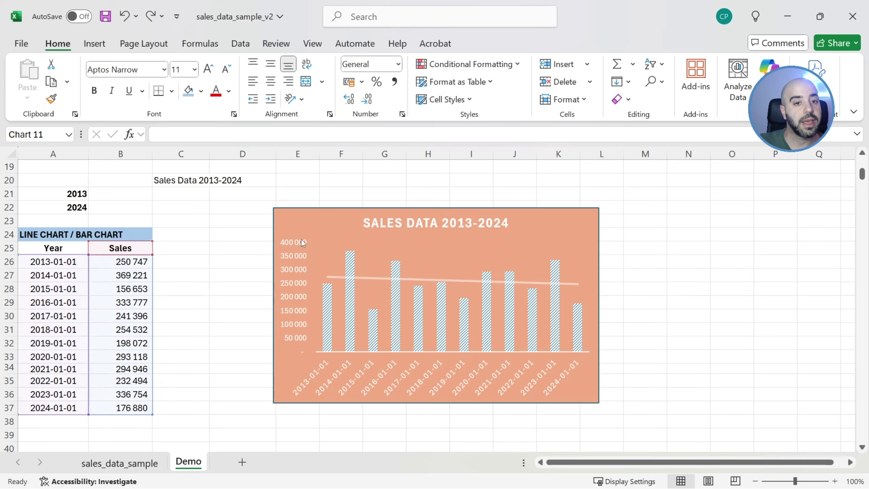
{"action": "right_click", "coordinate": [301, 243]}
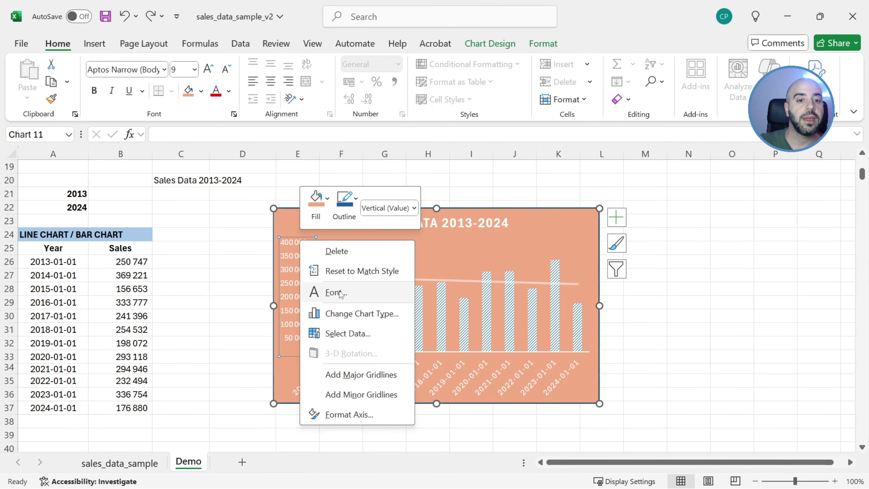
{"action": "left_click", "coordinate": [340, 373]}
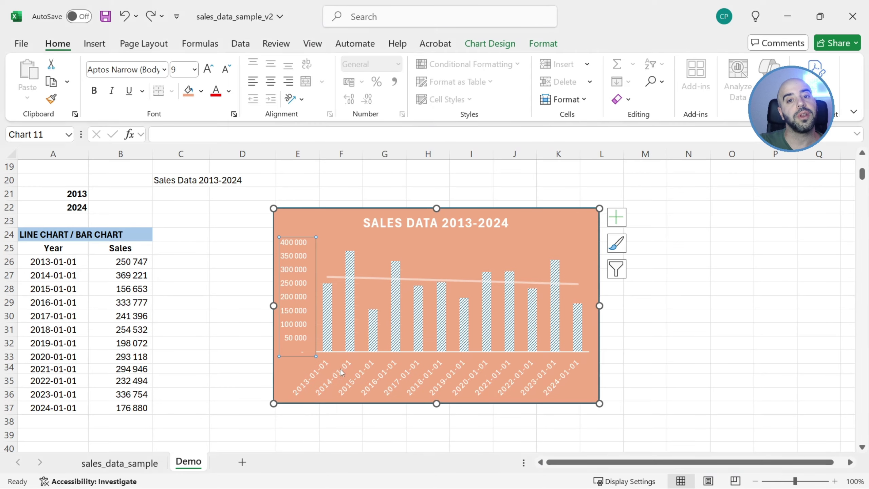
{"action": "left_click", "coordinate": [657, 335]}
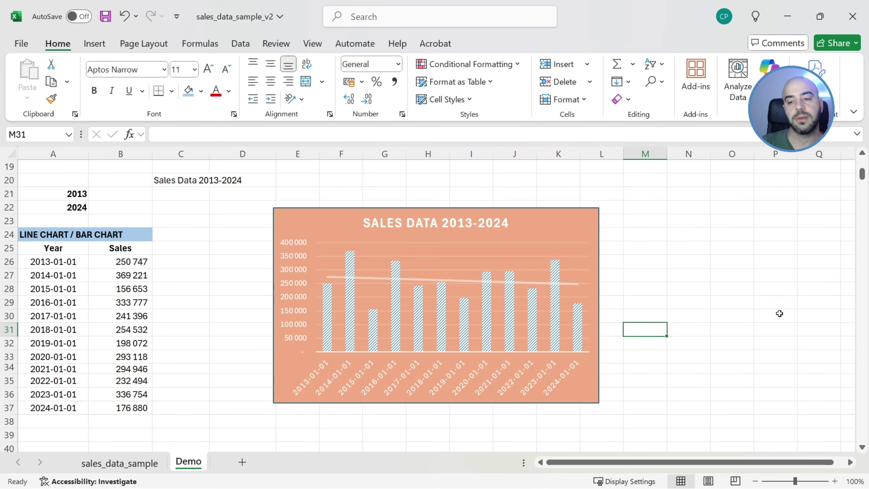
{"action": "key", "text": "Up"}
{"action": "key", "text": "Up"}
{"action": "key", "text": "Up"}
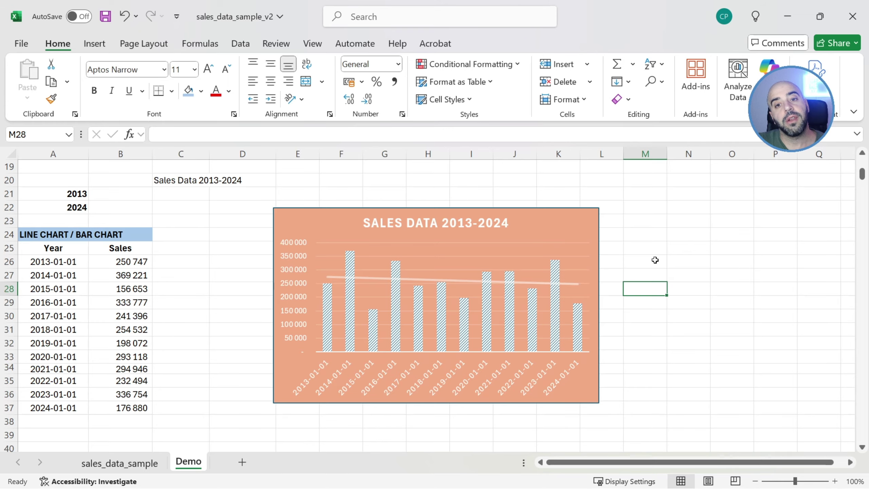
- Filter the 2023-01-01 and 2024-01-01 categories out of the sales chart
{"action": "left_click", "coordinate": [552, 229]}
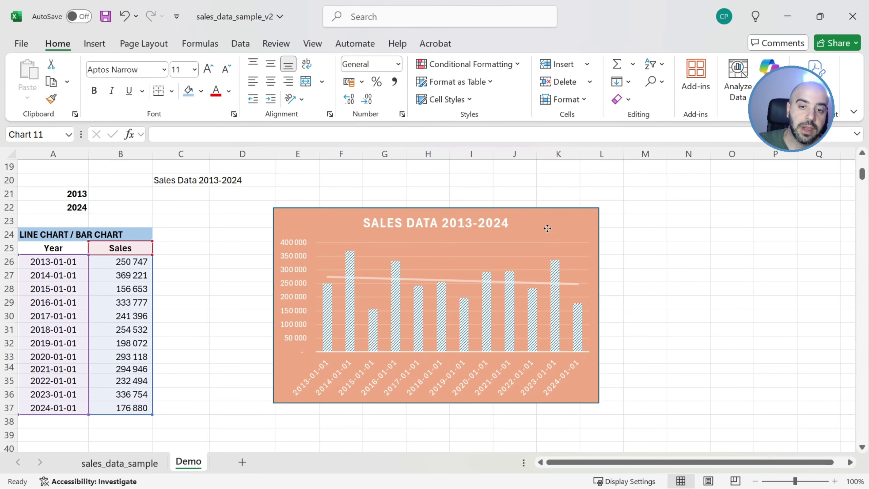
{"action": "left_click", "coordinate": [616, 269]}
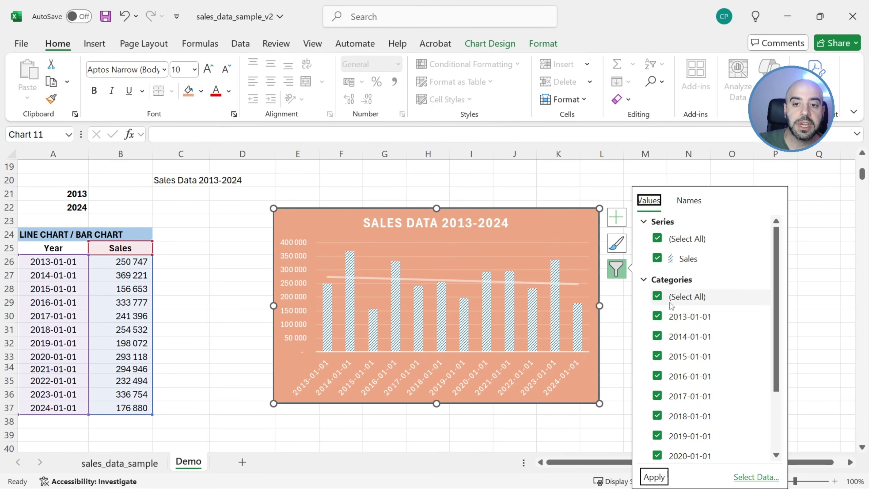
{"action": "scroll", "coordinate": [674, 313], "scroll_direction": "down", "scroll_amount": 3}
{"action": "left_click", "coordinate": [657, 449]}
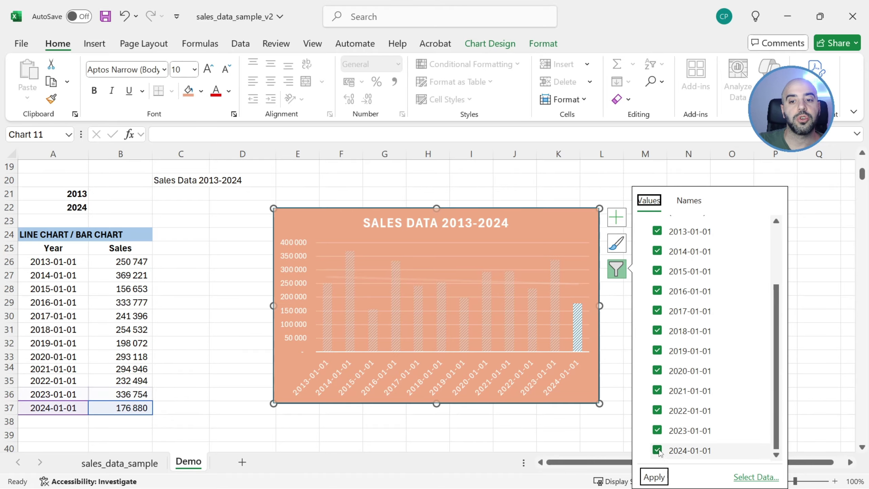
{"action": "left_click", "coordinate": [658, 432]}
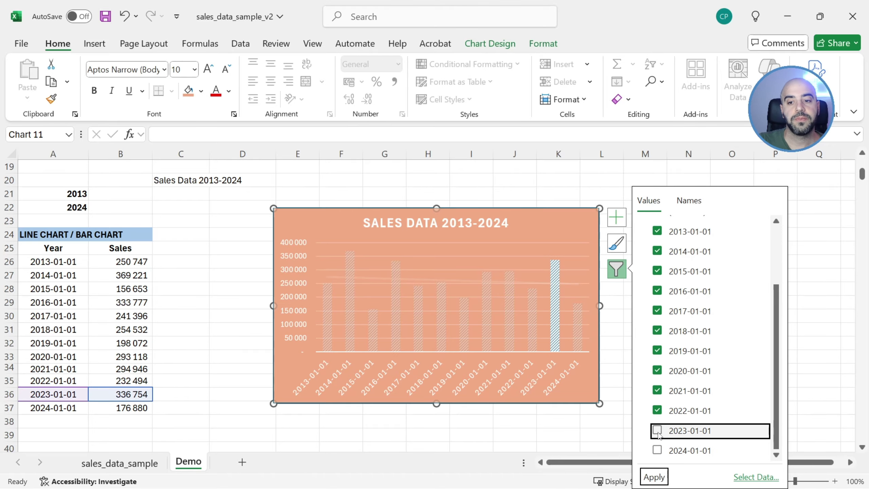
{"action": "left_click", "coordinate": [654, 477]}
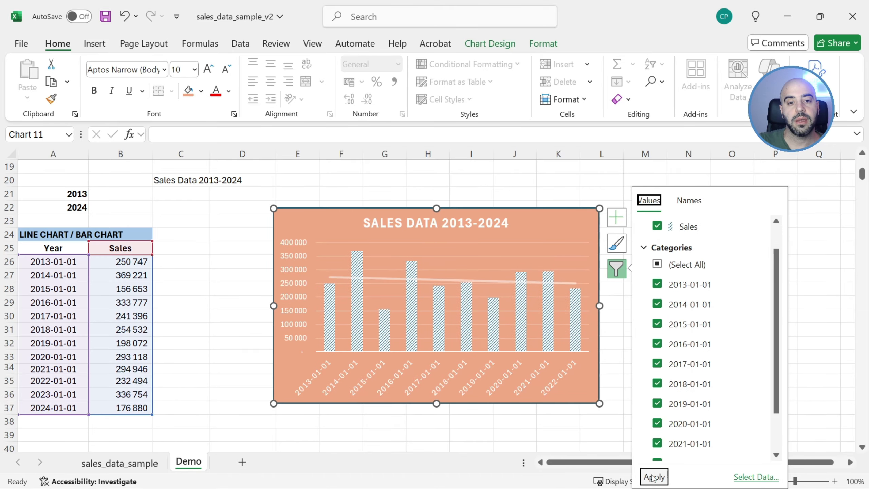
{"action": "left_click", "coordinate": [597, 445]}
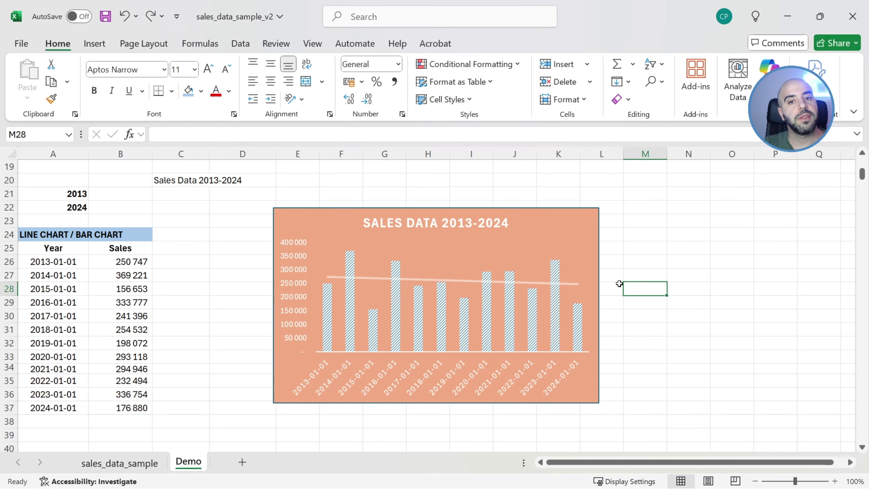
- Apply the light blue theme shape style with a matching outline to the whole sales chart area
{"action": "left_click", "coordinate": [556, 226]}
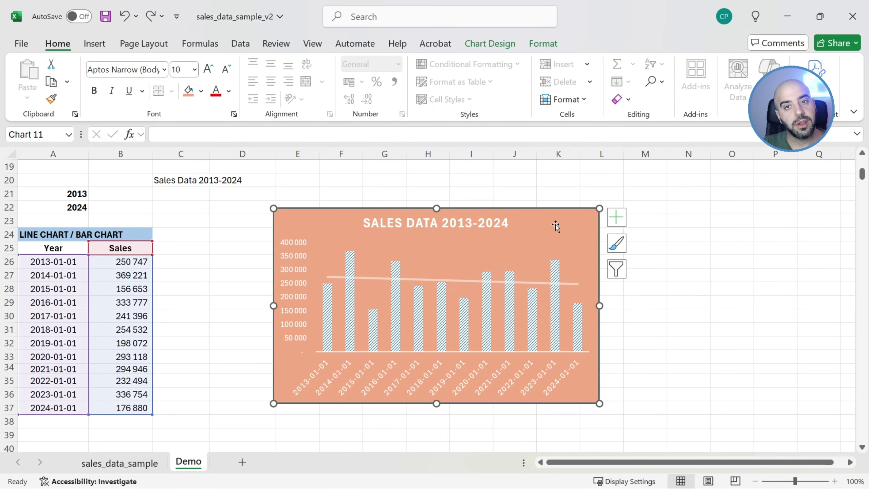
{"action": "left_click", "coordinate": [548, 44]}
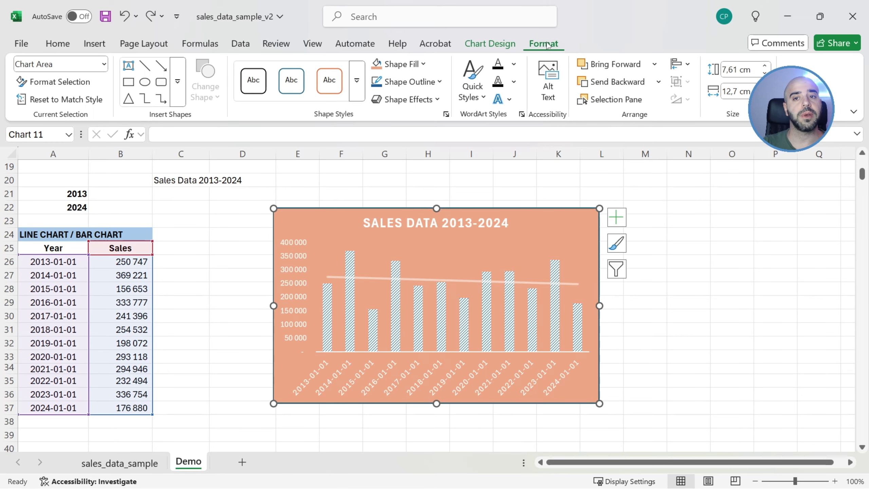
{"action": "left_click", "coordinate": [360, 91]}
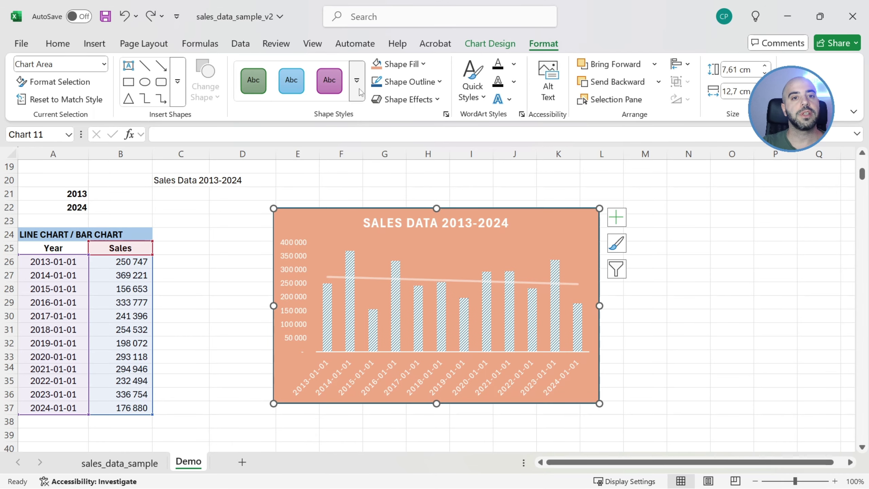
{"action": "left_click", "coordinate": [358, 87]}
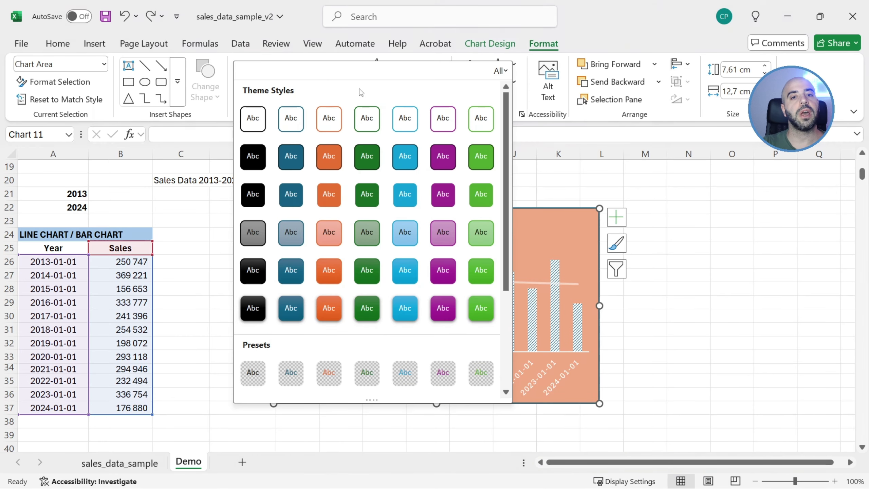
{"action": "left_click", "coordinate": [404, 233]}
{"action": "left_click", "coordinate": [561, 169]}
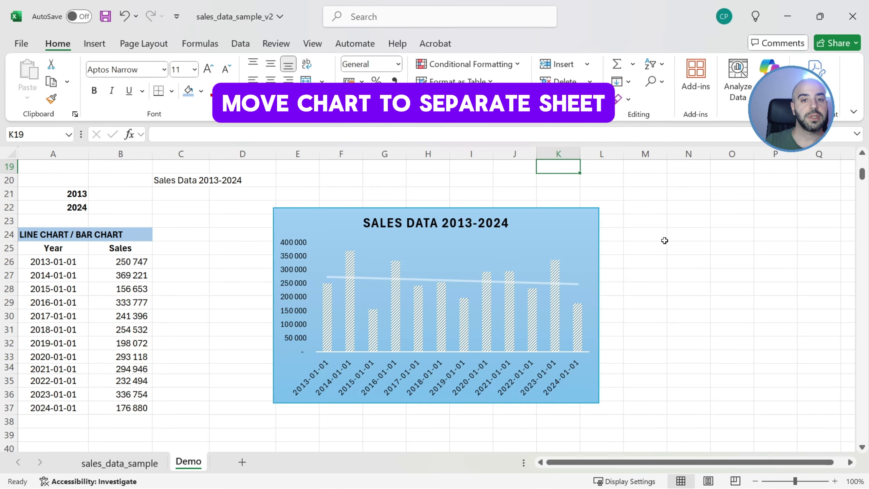
- Move the Sales Data 2013-2024 chart from the Demo sheet to its own new sheet
{"action": "left_click", "coordinate": [63, 260]}
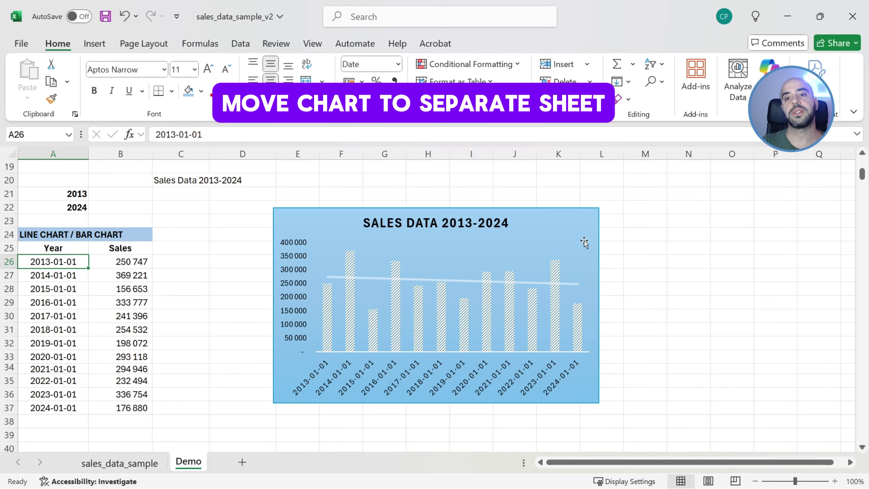
{"action": "left_click", "coordinate": [574, 233]}
{"action": "left_click", "coordinate": [505, 48]}
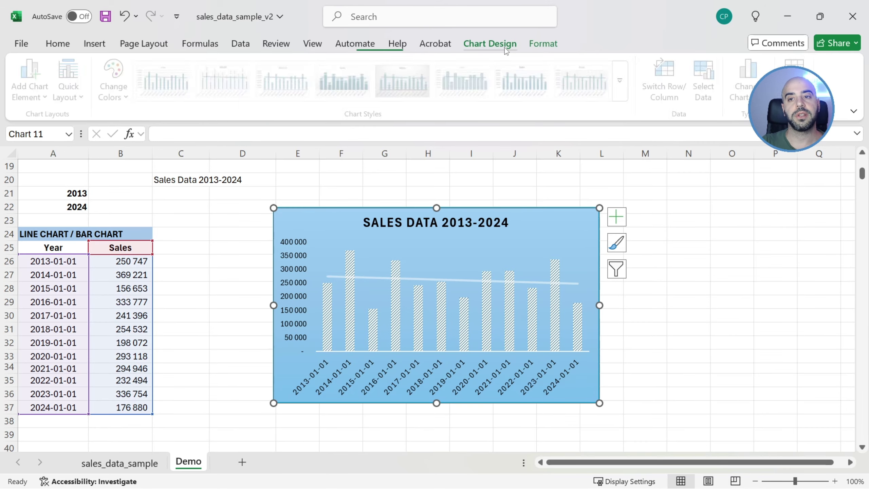
{"action": "left_click", "coordinate": [797, 77]}
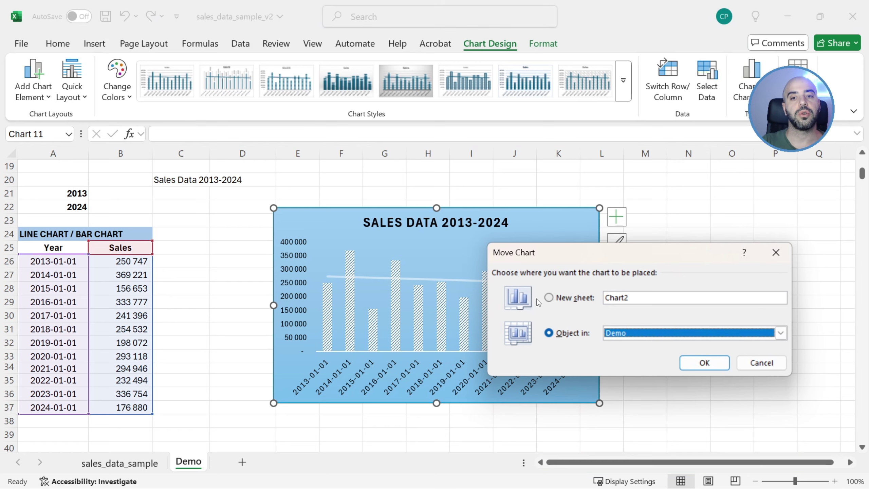
{"action": "left_click", "coordinate": [549, 297]}
{"action": "left_click", "coordinate": [705, 362]}
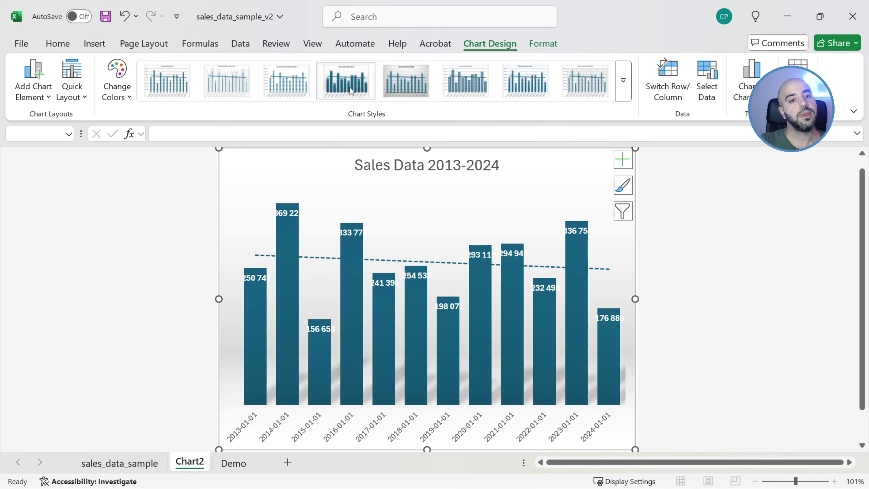
{"action": "key", "text": "ctrl+z"}
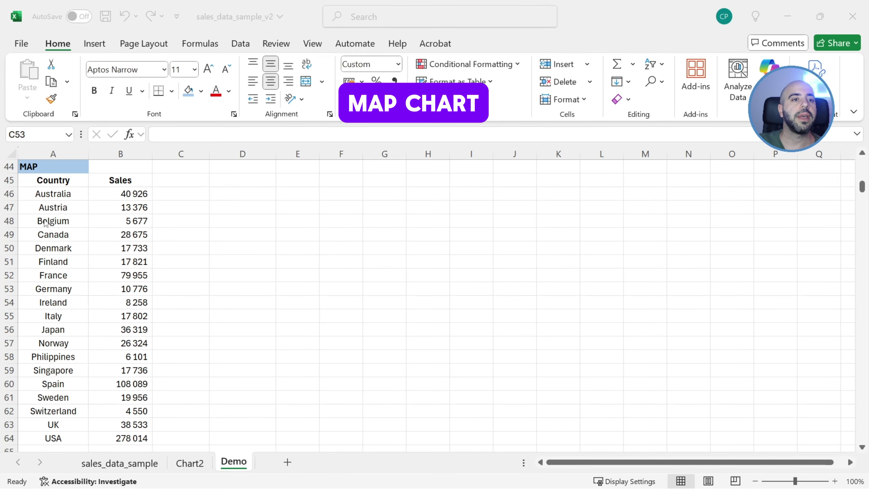
{"action": "left_click_drag", "start_coordinate": [55, 193], "coordinate": [58, 303]}
{"action": "left_click_drag", "start_coordinate": [137, 194], "coordinate": [128, 290]}
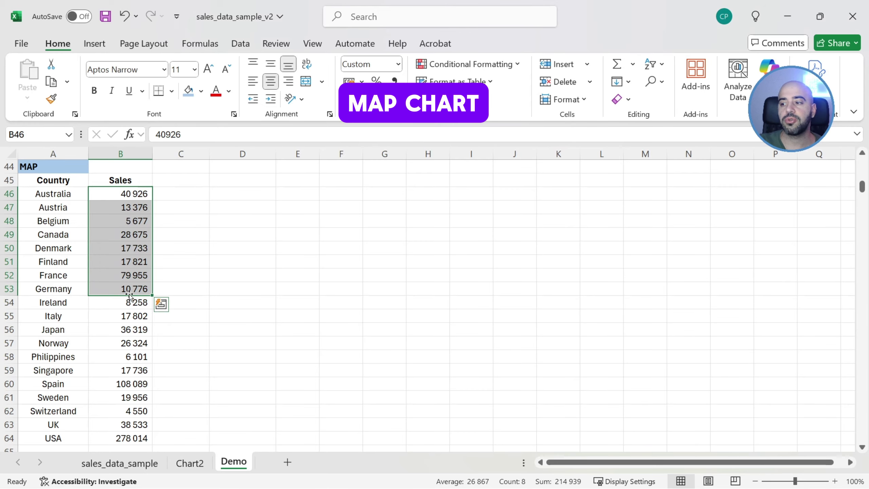
{"action": "left_click", "coordinate": [201, 184]}
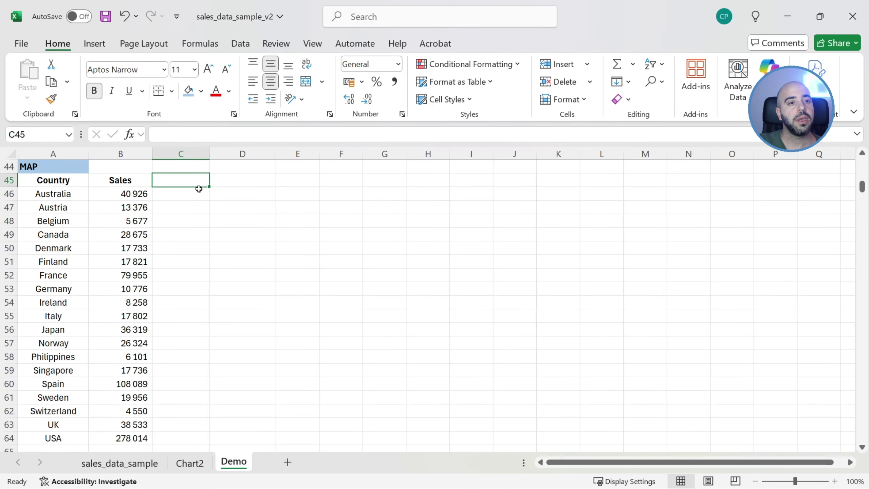
- Insert a recommended Filled Map chart from the country and sales data in A45:B64 and place it just beside the table
{"action": "left_click_drag", "start_coordinate": [47, 181], "coordinate": [116, 435]}
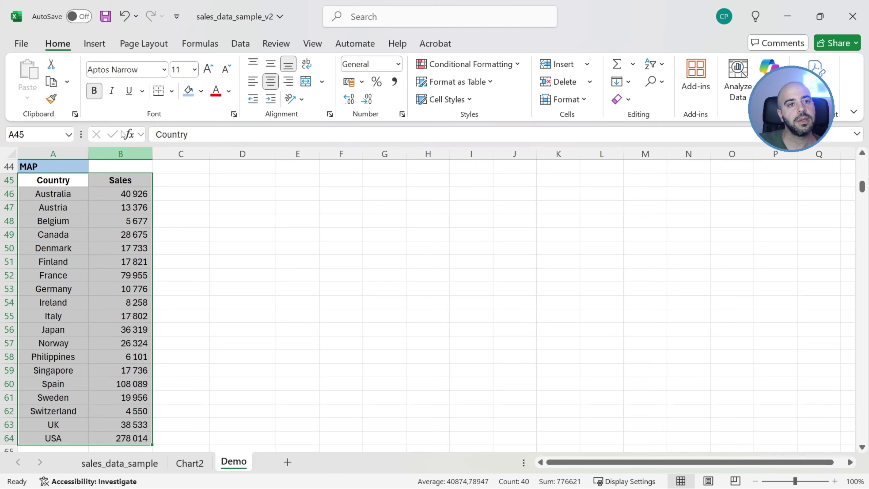
{"action": "left_click", "coordinate": [97, 50]}
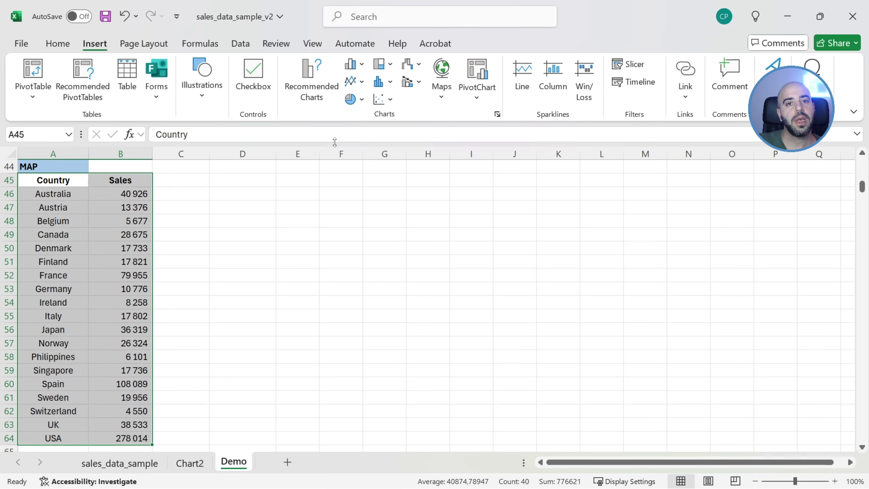
{"action": "left_click", "coordinate": [435, 92]}
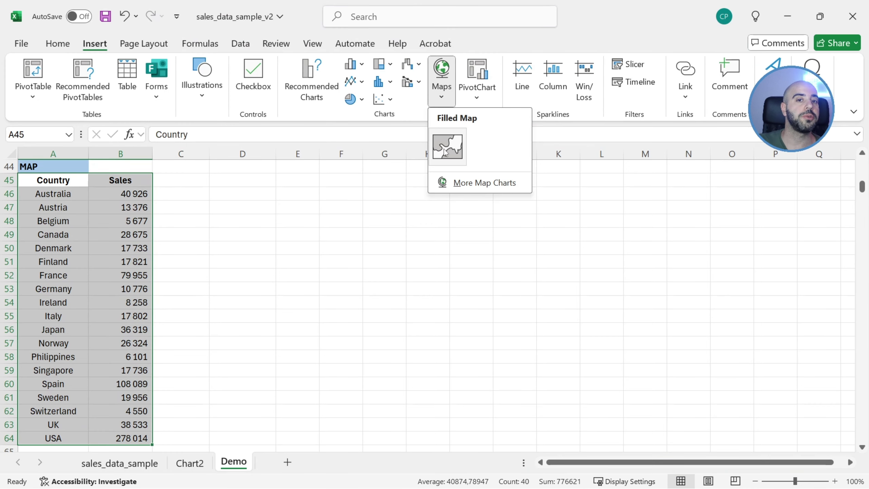
{"action": "left_click", "coordinate": [309, 85]}
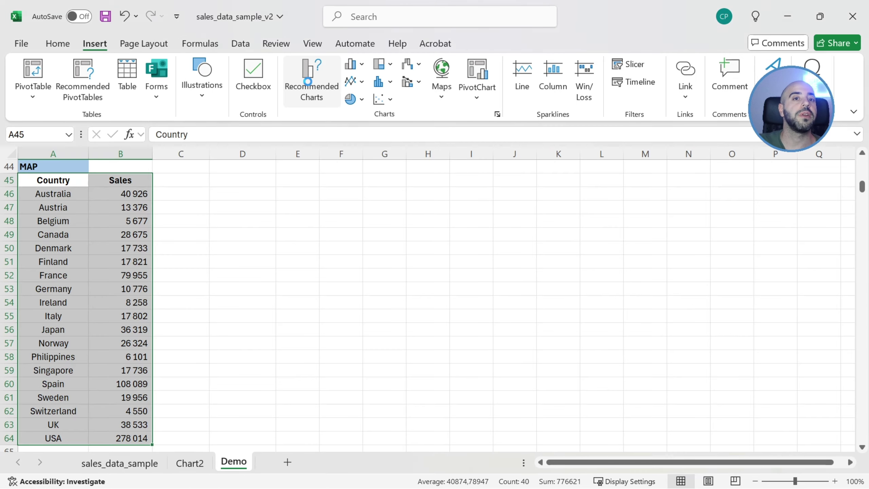
{"action": "left_click", "coordinate": [309, 85]}
{"action": "left_click", "coordinate": [311, 190]}
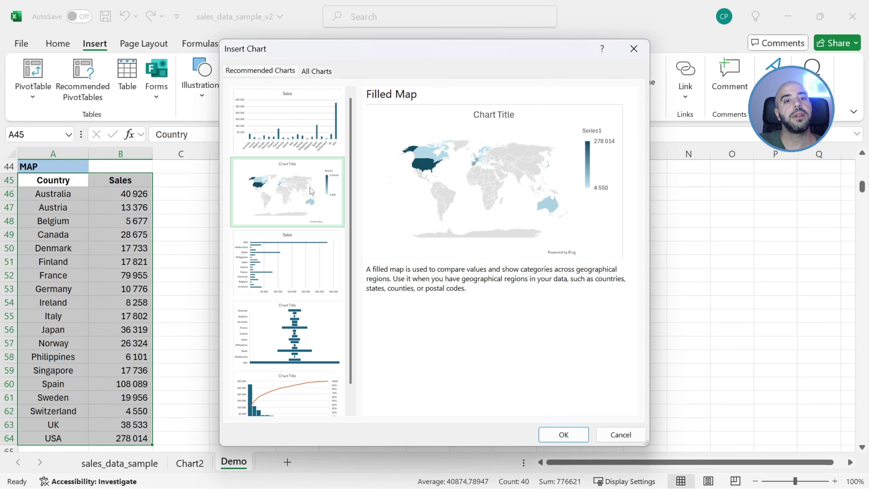
{"action": "left_click", "coordinate": [563, 435]}
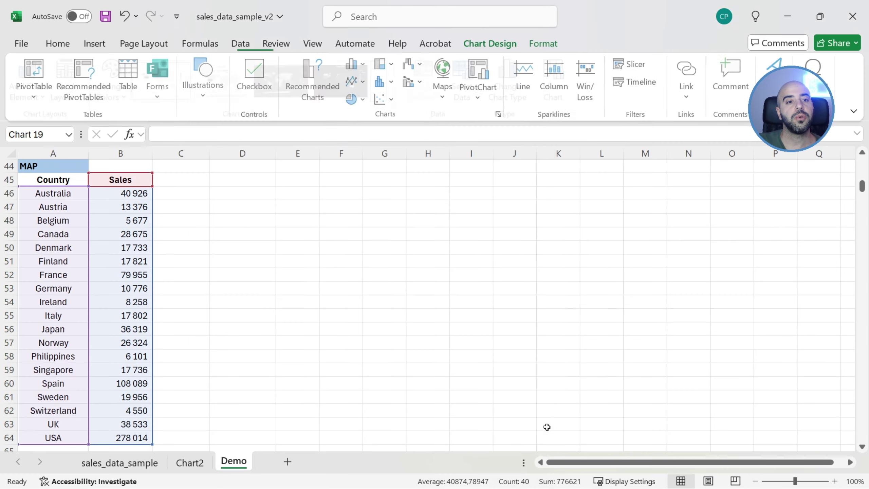
{"action": "left_click_drag", "start_coordinate": [361, 215], "coordinate": [274, 223]}
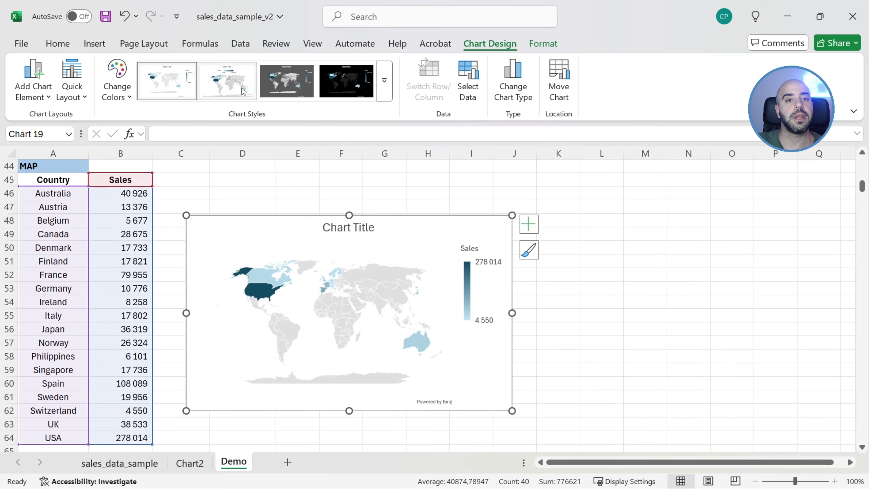
- Apply the dark grey chart style to the map chart and set its title to "Sales by country"
{"action": "left_click", "coordinate": [227, 81]}
{"action": "left_click", "coordinate": [289, 83]}
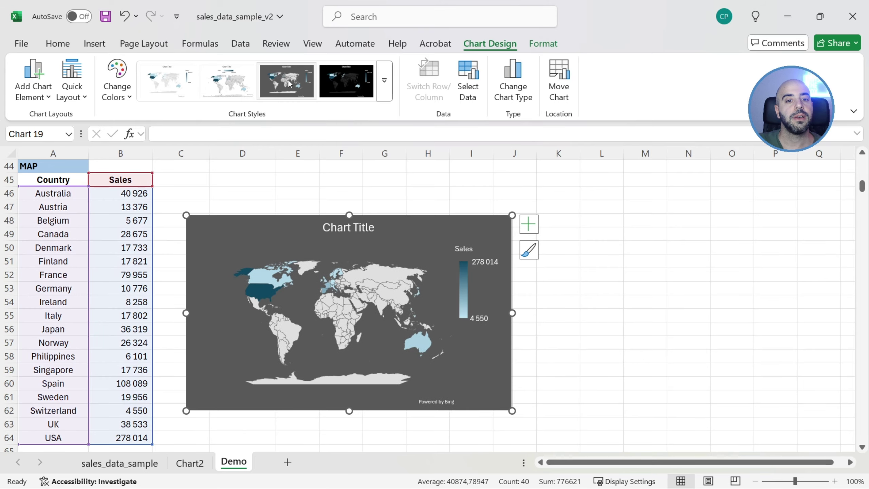
{"action": "left_click", "coordinate": [332, 226]}
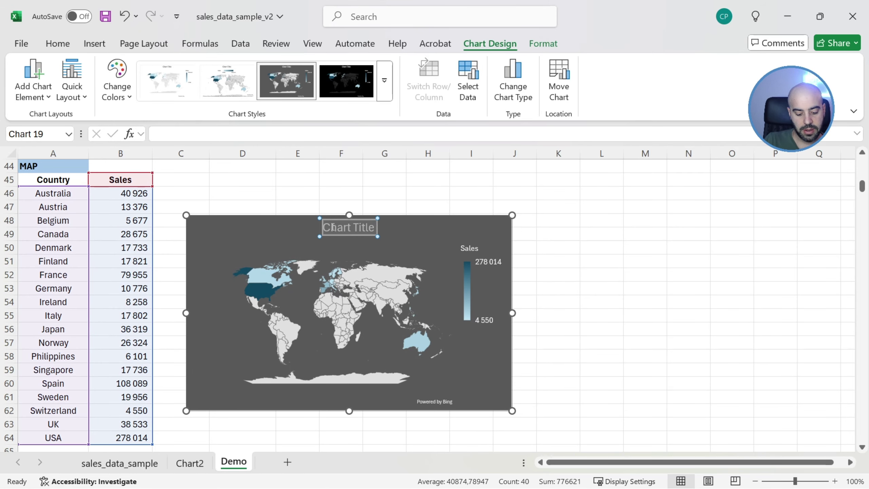
{"action": "type", "text": "Sales "}
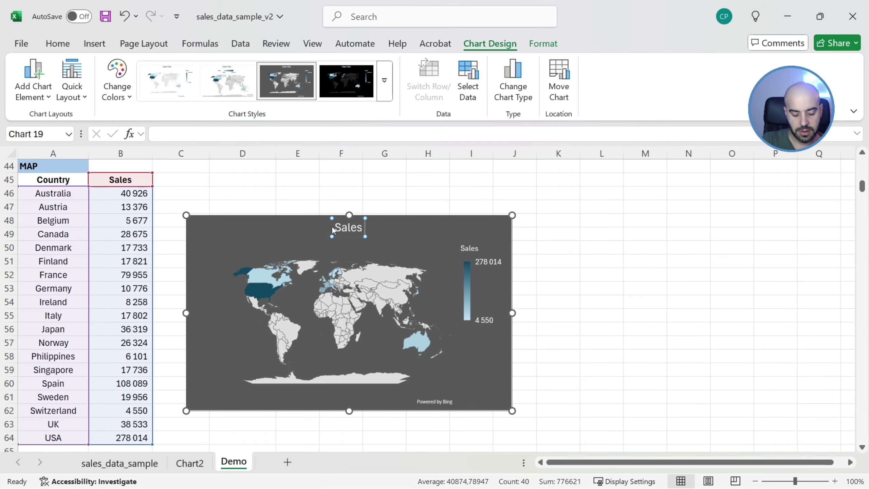
{"action": "type", "text": "by country"}
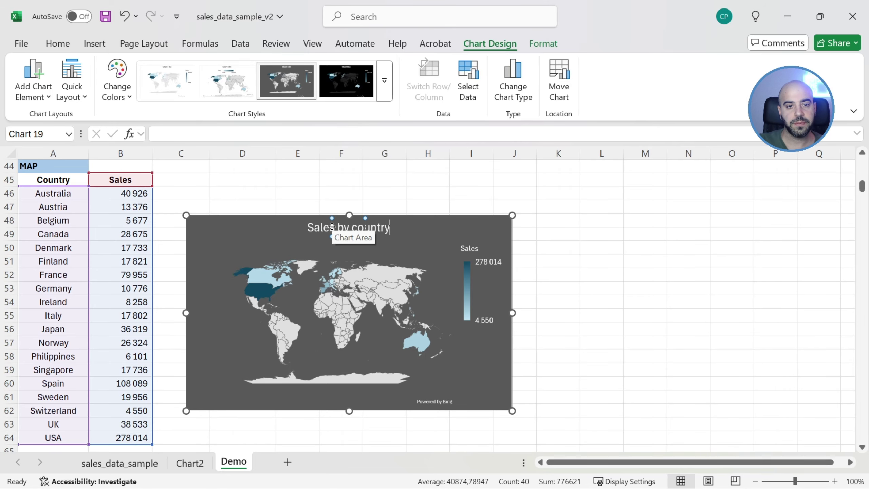
{"action": "left_click", "coordinate": [341, 194]}
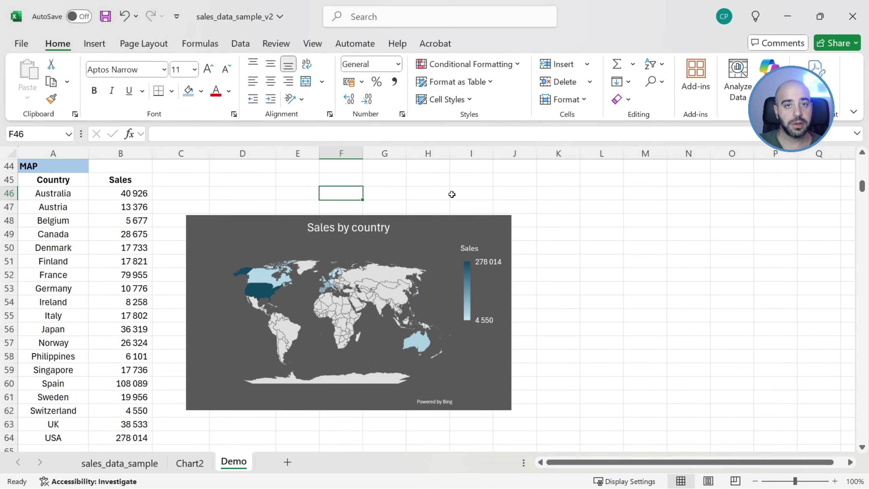
{"action": "left_click", "coordinate": [541, 289]}
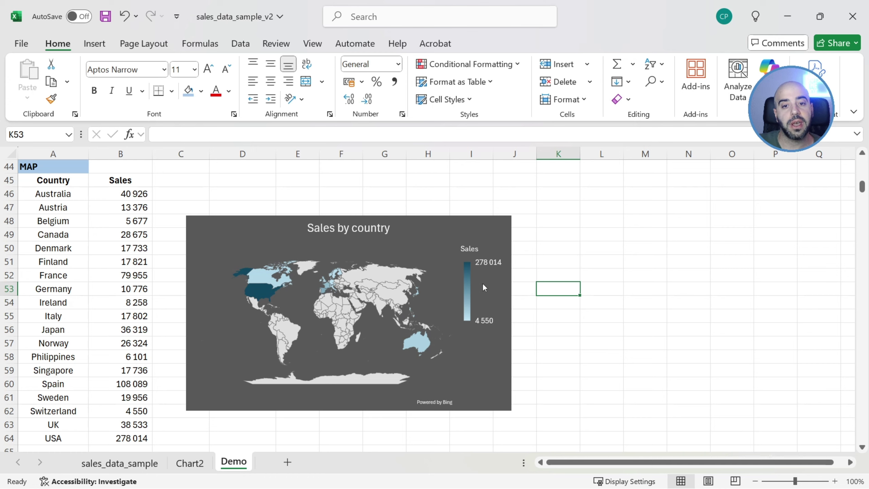
{"action": "left_click", "coordinate": [468, 277]}
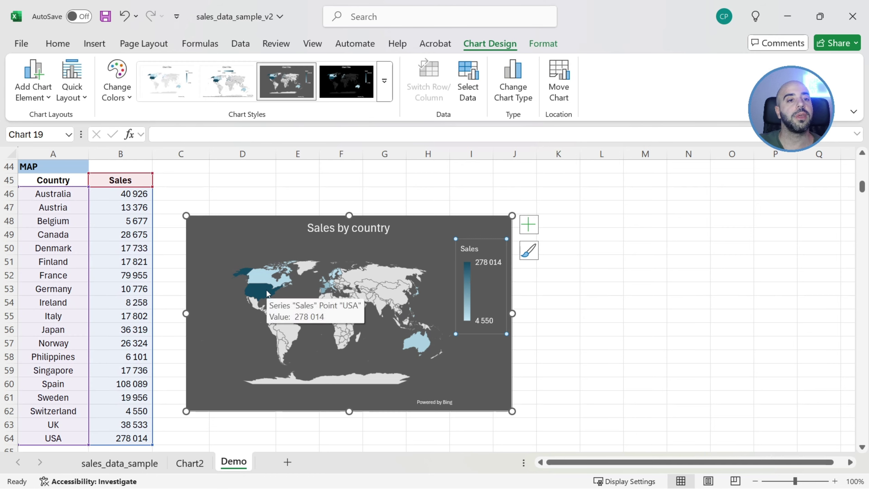
{"action": "left_click", "coordinate": [117, 305]}
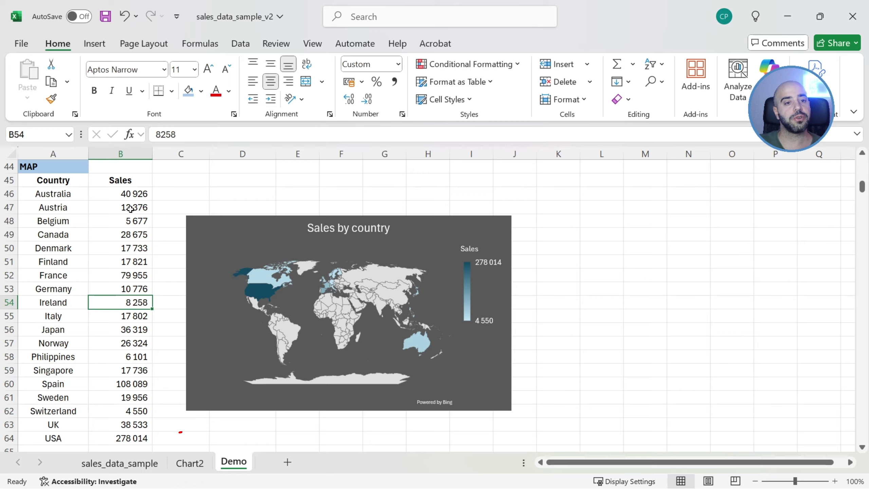
{"action": "left_click_drag", "start_coordinate": [130, 207], "coordinate": [136, 438]}
{"action": "left_click", "coordinate": [135, 439]}
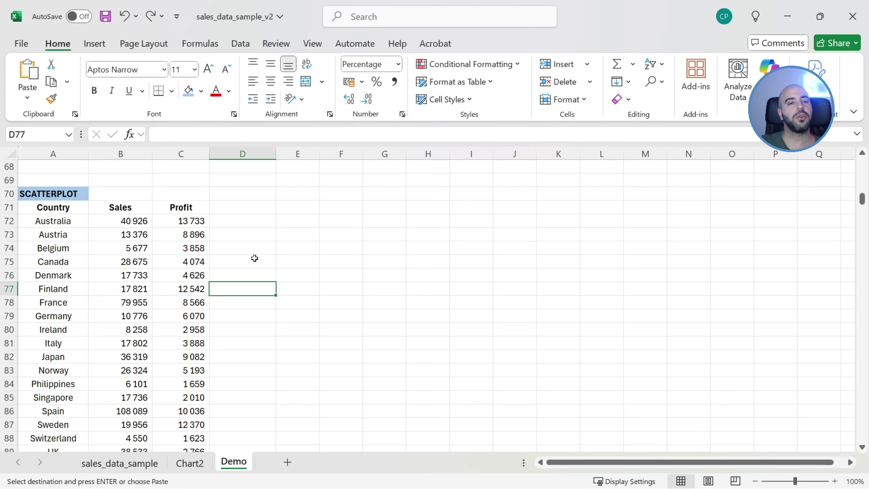
- Insert a basic markers-only scatter chart from the Sales and Profit columns in B71:C90
{"action": "left_click_drag", "start_coordinate": [126, 207], "coordinate": [179, 424]}
{"action": "left_click", "coordinate": [95, 44]}
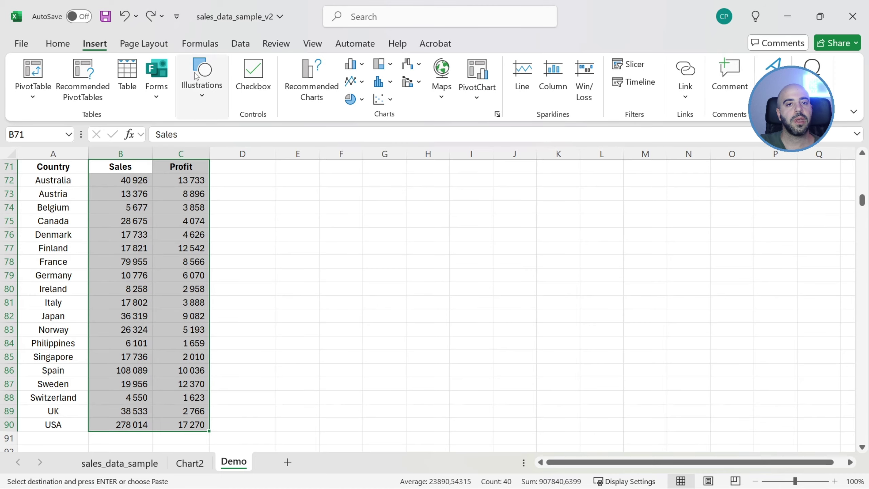
{"action": "left_click", "coordinate": [389, 100]}
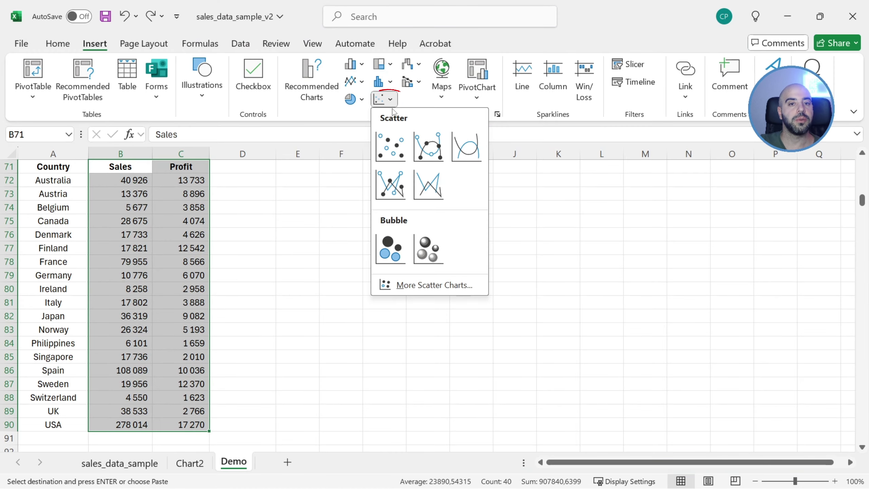
{"action": "left_click", "coordinate": [391, 149]}
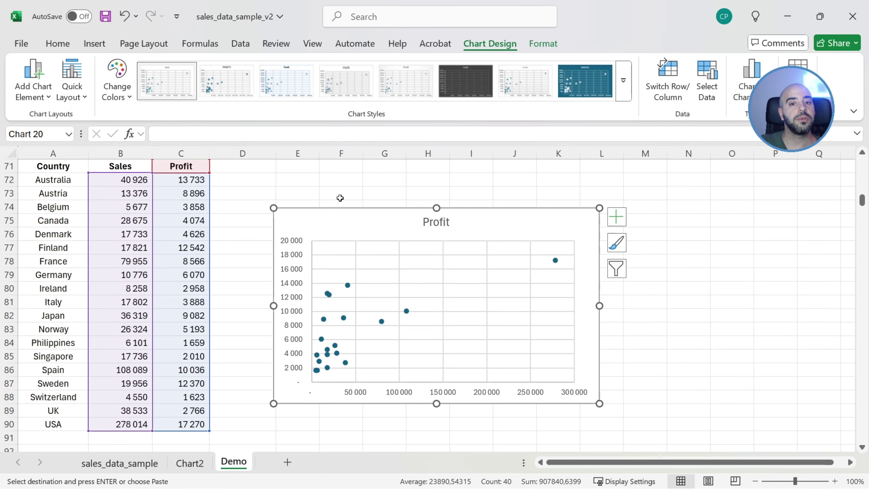
- Add axis titles to the scatter chart, naming the vertical axis "Profit" and the horizontal axis "Sales"
{"action": "left_click", "coordinate": [617, 216]}
{"action": "left_click", "coordinate": [642, 251]}
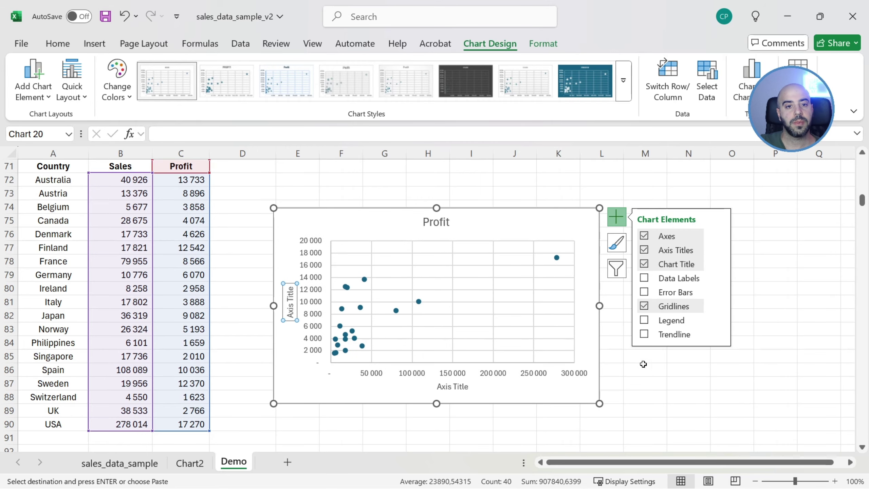
{"action": "left_click", "coordinate": [664, 395]}
{"action": "double_click", "coordinate": [290, 301]}
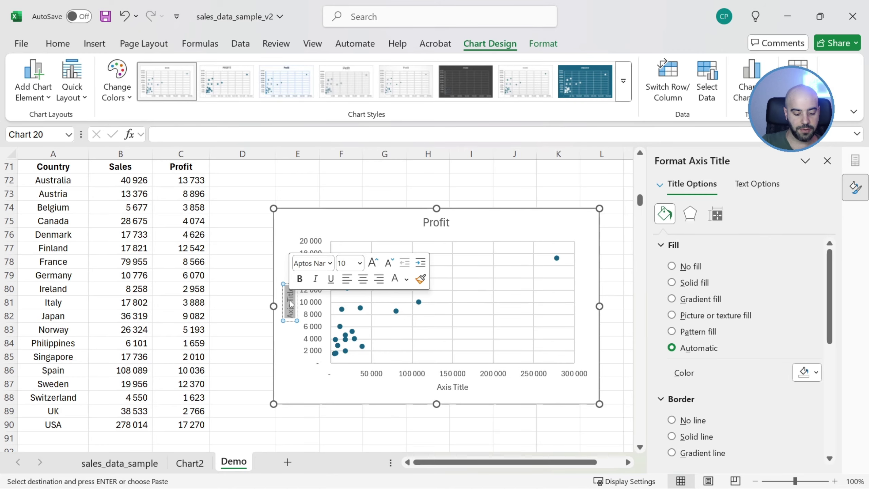
{"action": "type", "text": "Profit"}
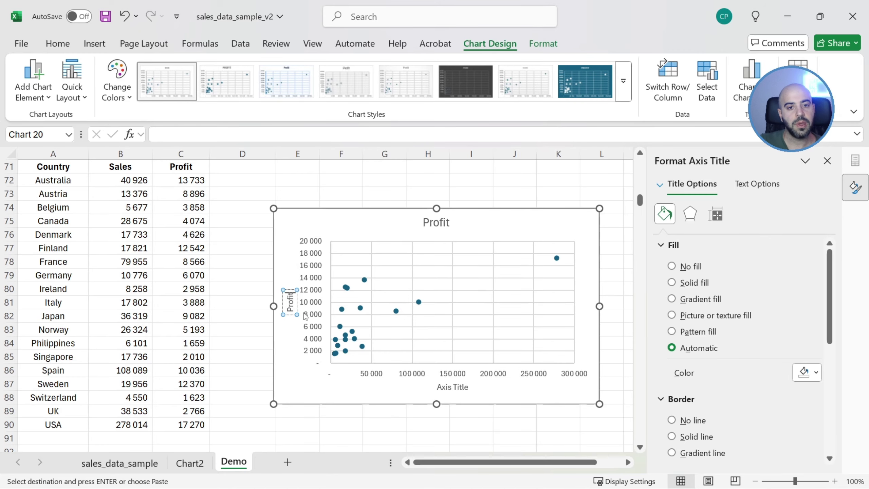
{"action": "double_click", "coordinate": [445, 386]}
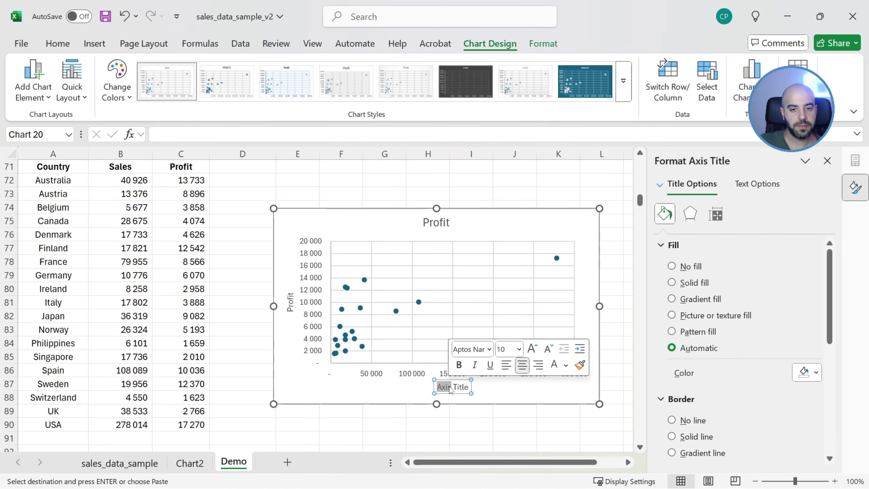
{"action": "triple_click", "coordinate": [450, 388]}
{"action": "type", "text": "Sales"}
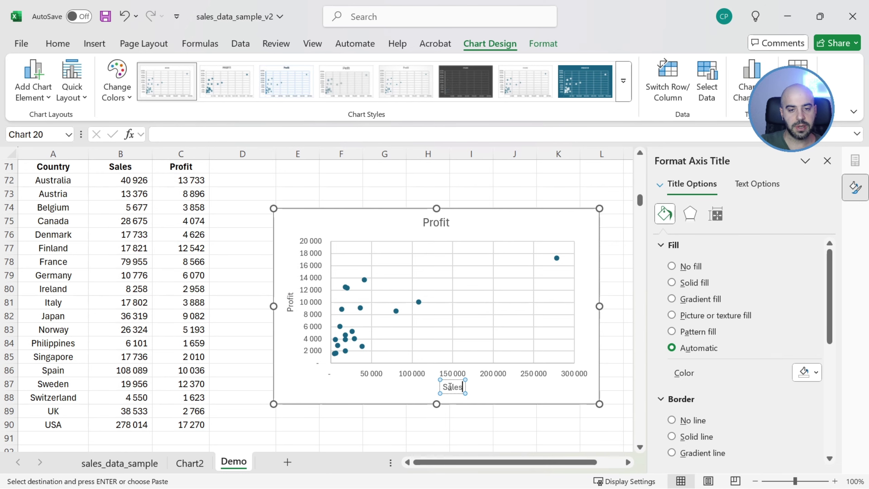
{"action": "key", "text": "Escape"}
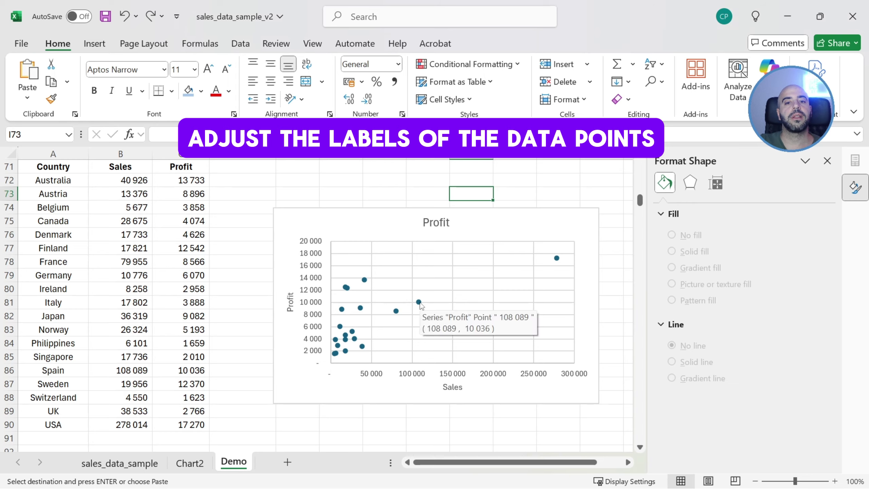
- Add data labels to all points of the Profit series in the scatter chart
{"action": "left_click", "coordinate": [419, 302]}
{"action": "right_click", "coordinate": [418, 302]}
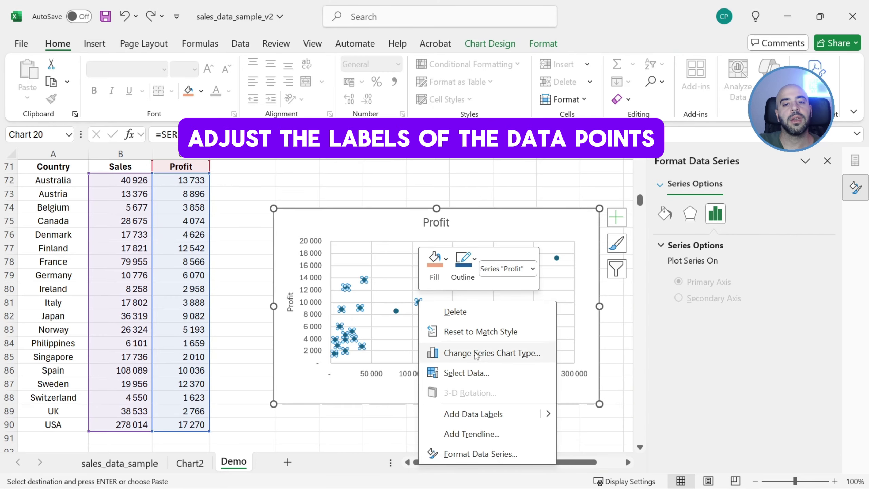
{"action": "left_click", "coordinate": [493, 414]}
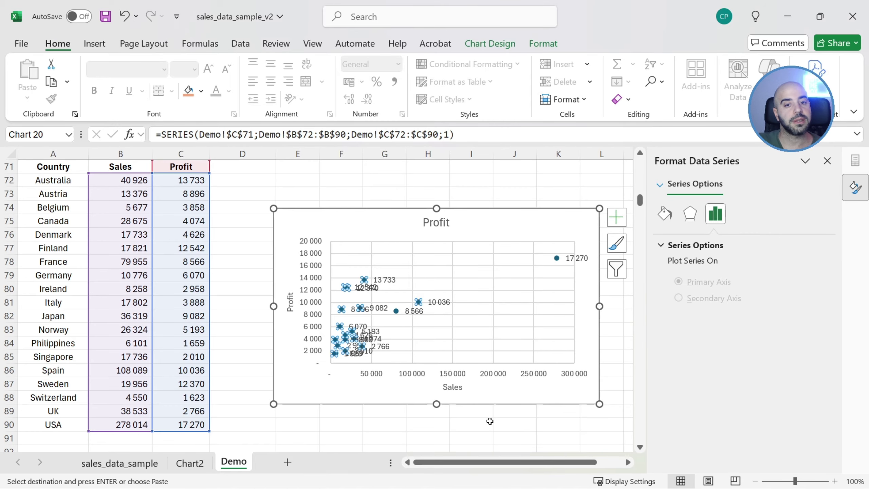
{"action": "left_click", "coordinate": [356, 421]}
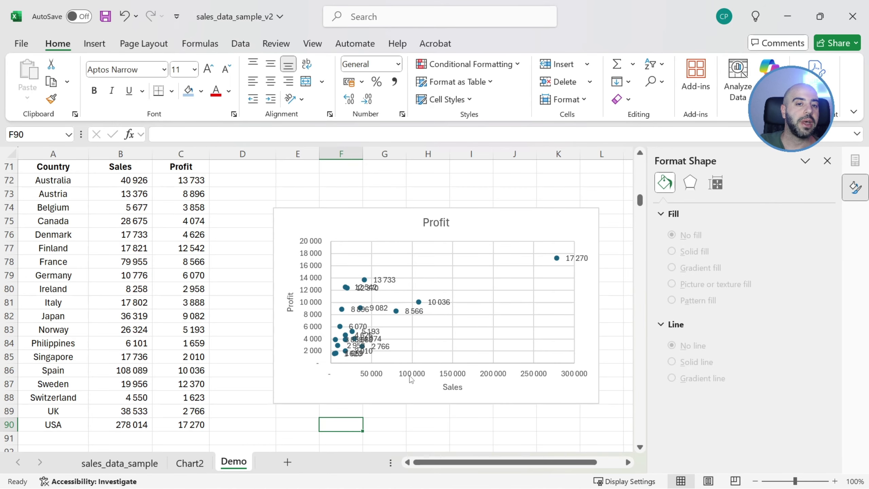
- Label the scatter points with the country names from A72:A90 and remove the Y values from the labels
{"action": "left_click", "coordinate": [451, 303]}
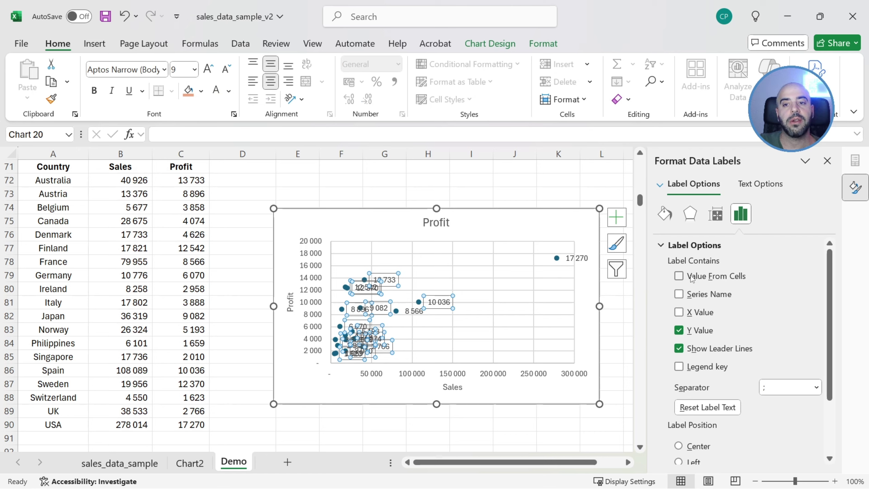
{"action": "left_click", "coordinate": [679, 277]}
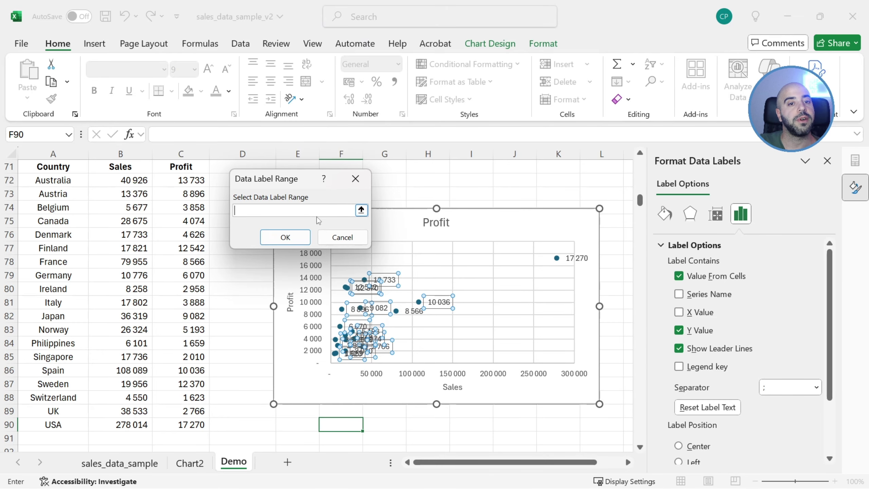
{"action": "left_click", "coordinate": [362, 211]}
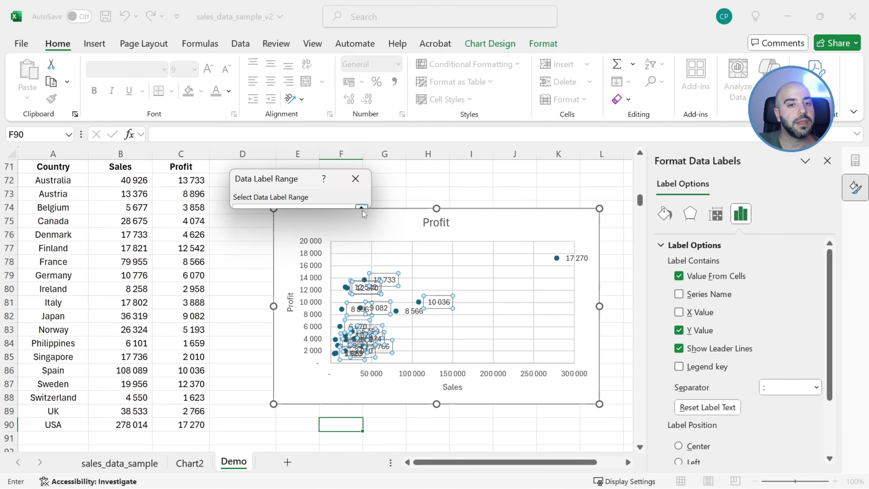
{"action": "left_click", "coordinate": [69, 181]}
{"action": "left_click_drag", "start_coordinate": [68, 180], "coordinate": [69, 424]}
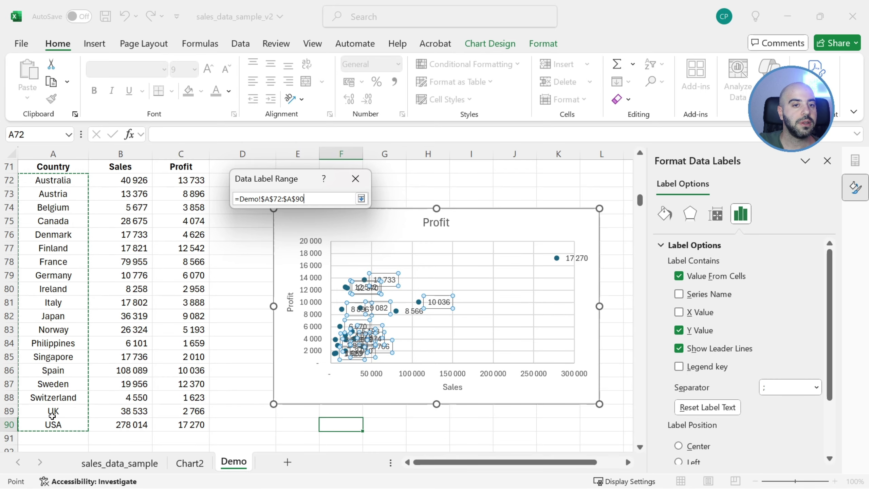
{"action": "left_click", "coordinate": [361, 198]}
{"action": "left_click", "coordinate": [285, 236]}
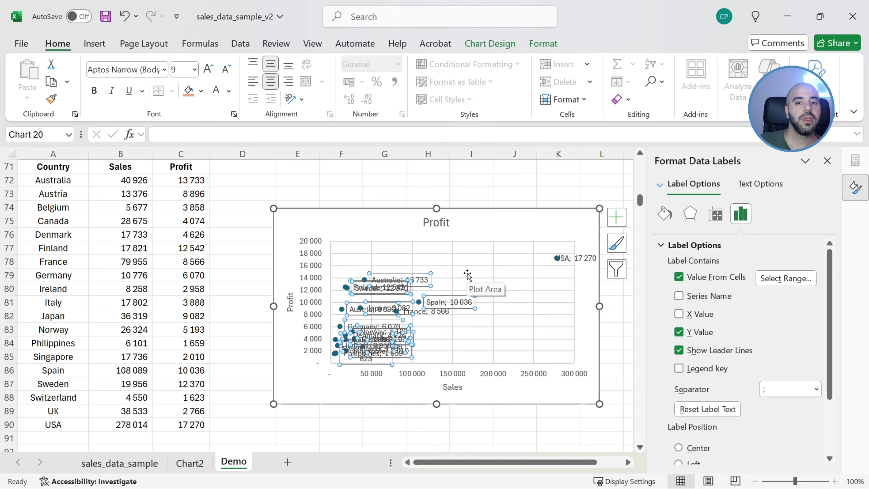
{"action": "left_click", "coordinate": [678, 333]}
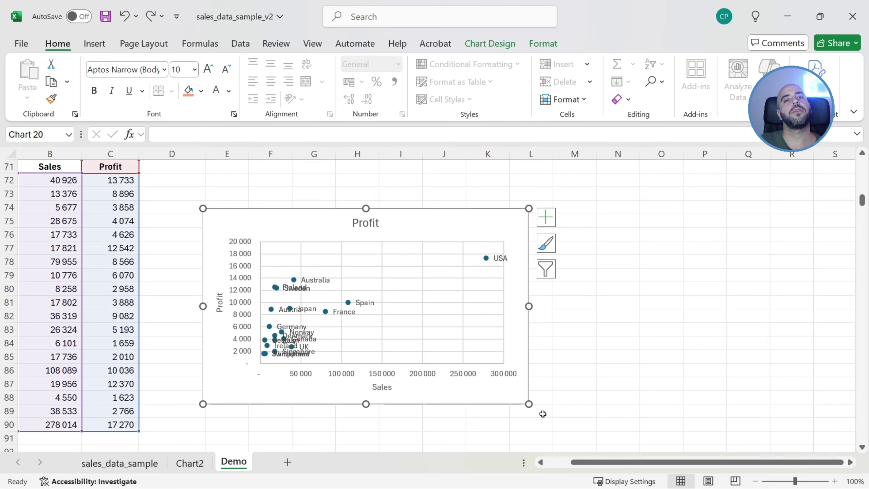
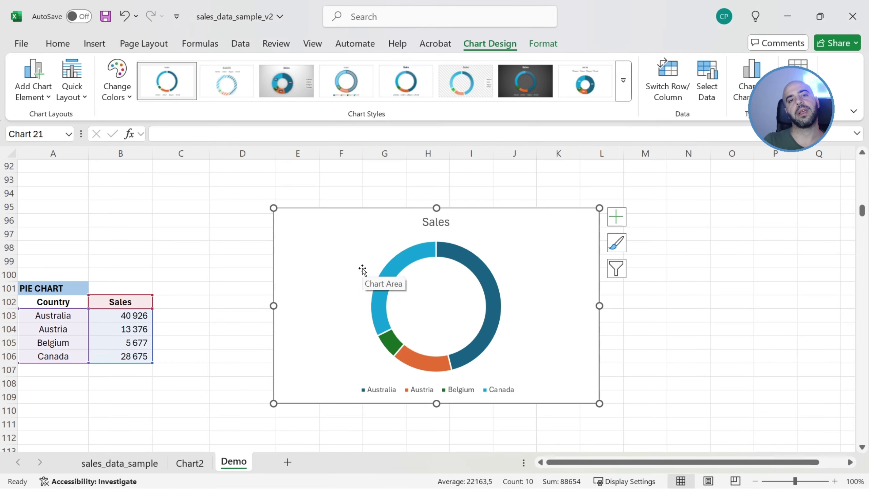
- Apply the grey-background chart style with the thick ring to the doughnut Sales chart
{"action": "left_click", "coordinate": [309, 91]}
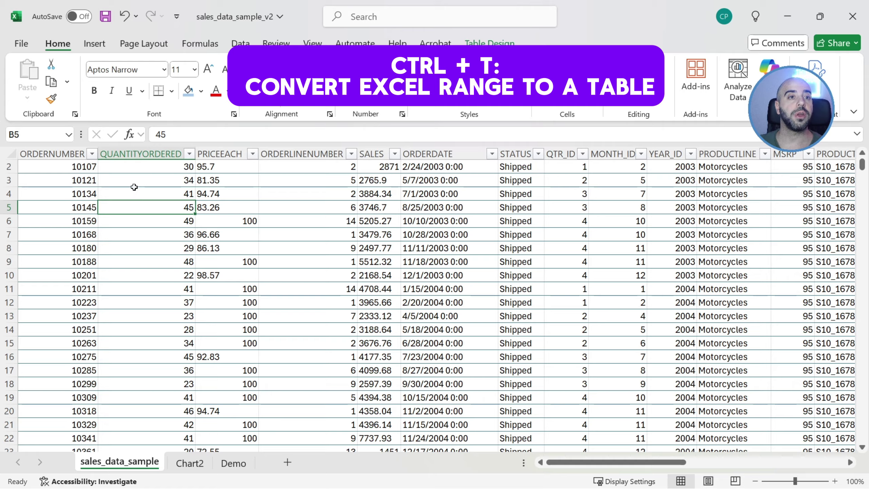
- Insert a PivotChart based on Table1 of the sales_data_sample sheet, placed on a new worksheet
{"action": "left_click", "coordinate": [99, 45]}
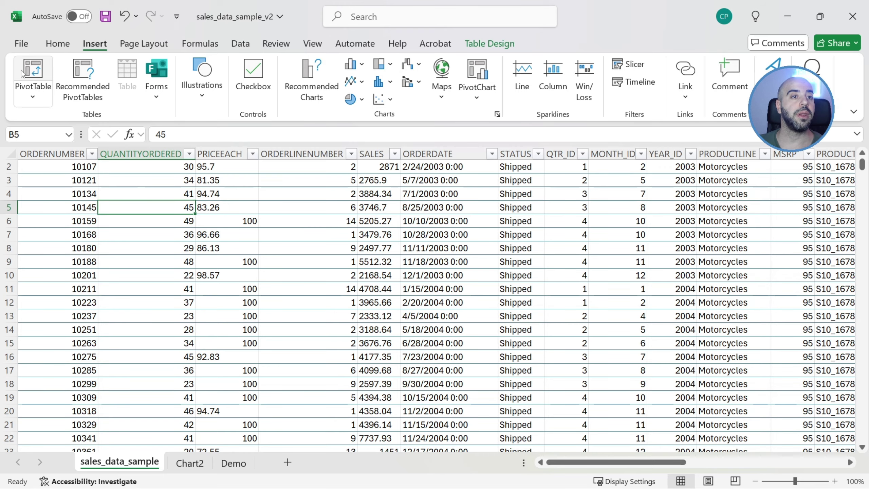
{"action": "left_click", "coordinate": [475, 74]}
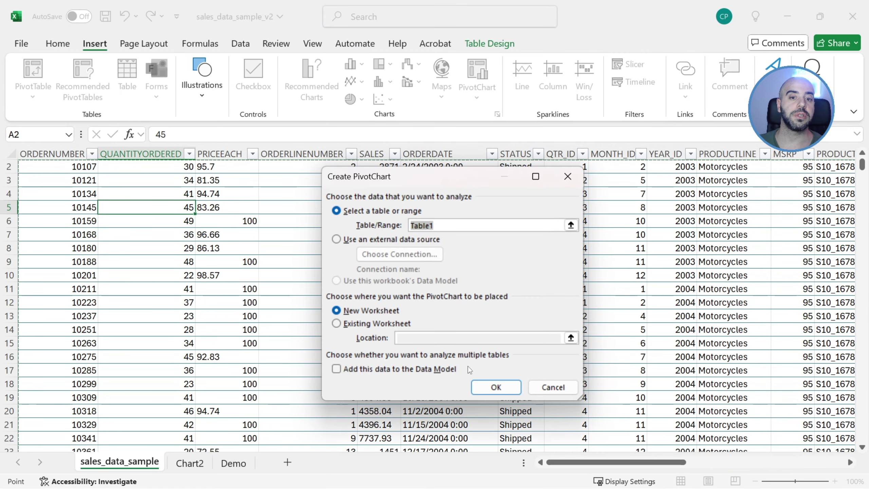
{"action": "left_click", "coordinate": [496, 387]}
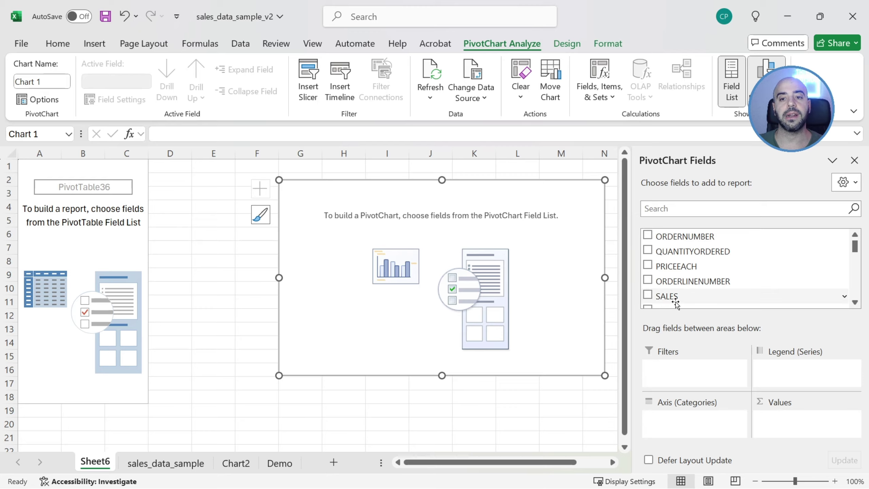
- Add the SALES field to the PivotChart's values and summarize it by Sum
{"action": "left_click_drag", "start_coordinate": [667, 296], "coordinate": [812, 427]}
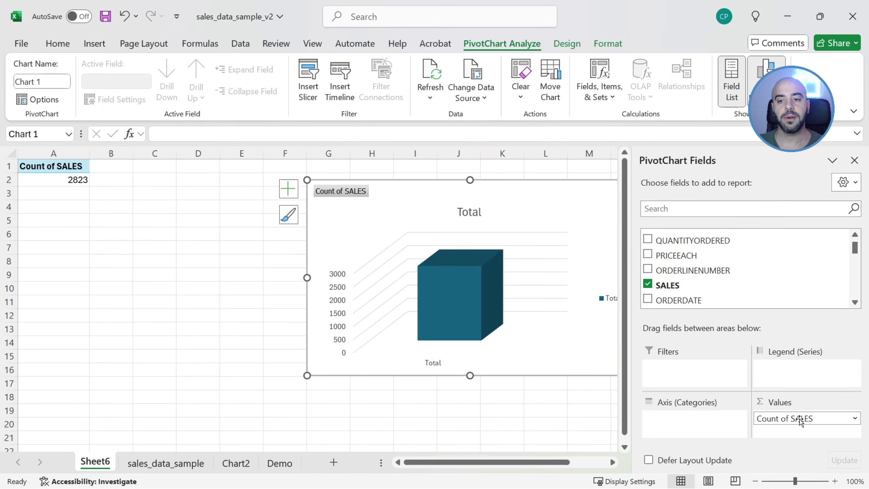
{"action": "left_click", "coordinate": [854, 420]}
{"action": "left_click", "coordinate": [821, 403]}
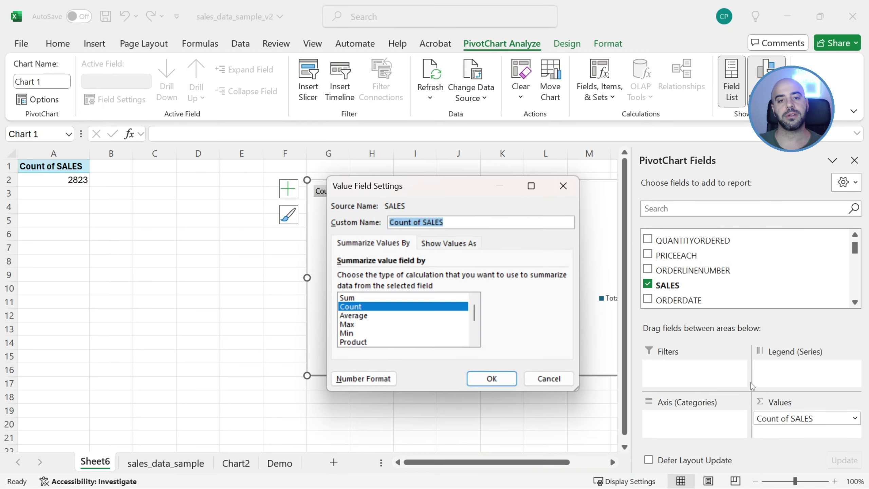
{"action": "left_click", "coordinate": [398, 298]}
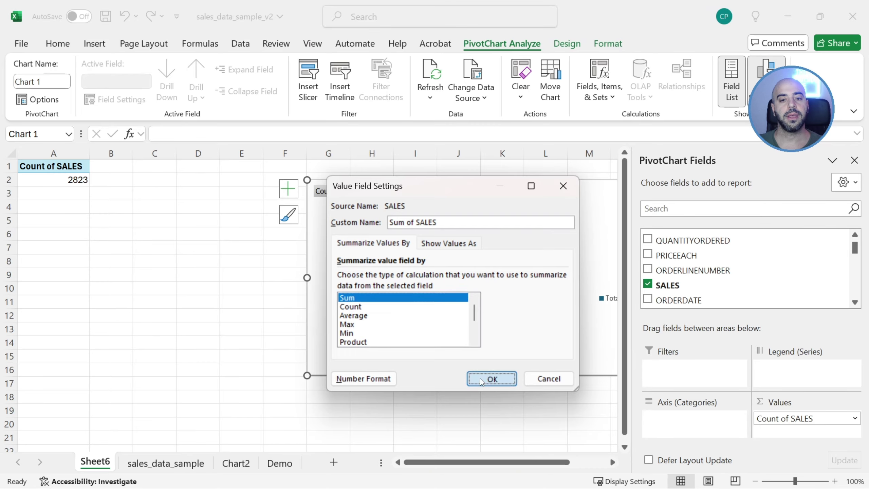
{"action": "left_click", "coordinate": [480, 379]}
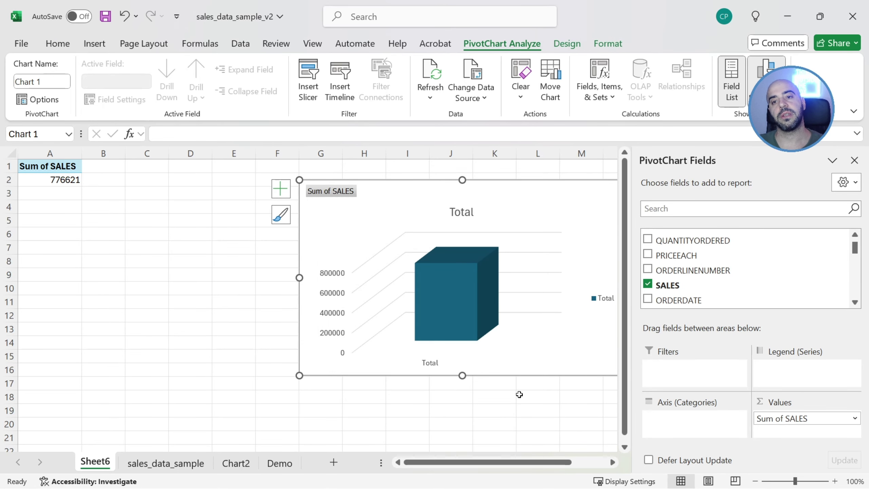
- Find the COUNTRY field and add it to the PivotChart's axis categories
{"action": "left_click", "coordinate": [673, 204]}
{"action": "type", "text": "country"}
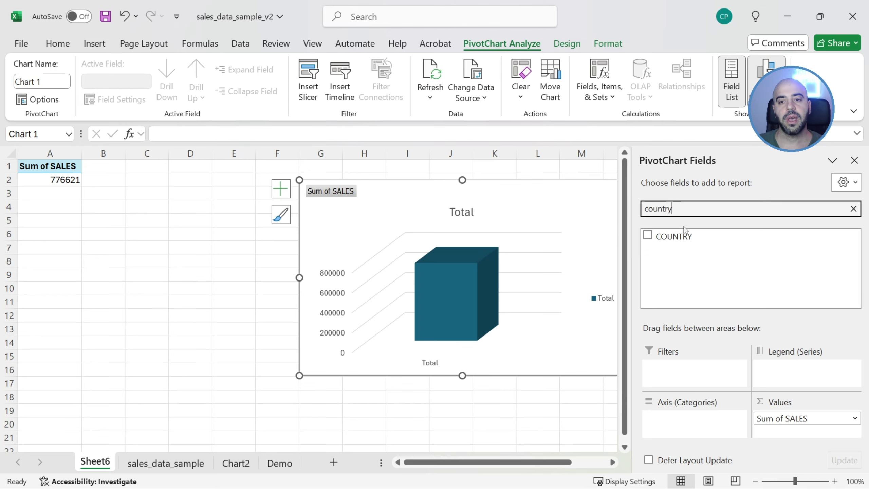
{"action": "left_click_drag", "start_coordinate": [687, 234], "coordinate": [684, 423]}
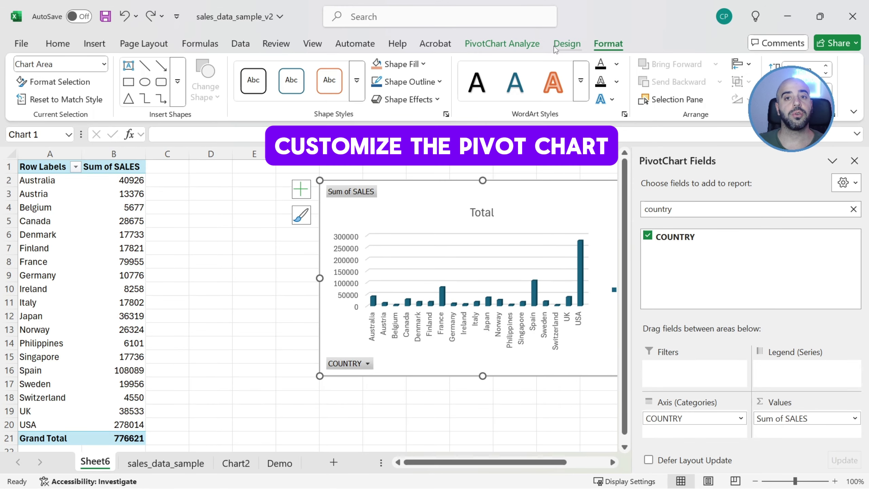
- Apply the hatched-column chart style with the bold uppercase title to the PivotChart
{"action": "left_click", "coordinate": [558, 48]}
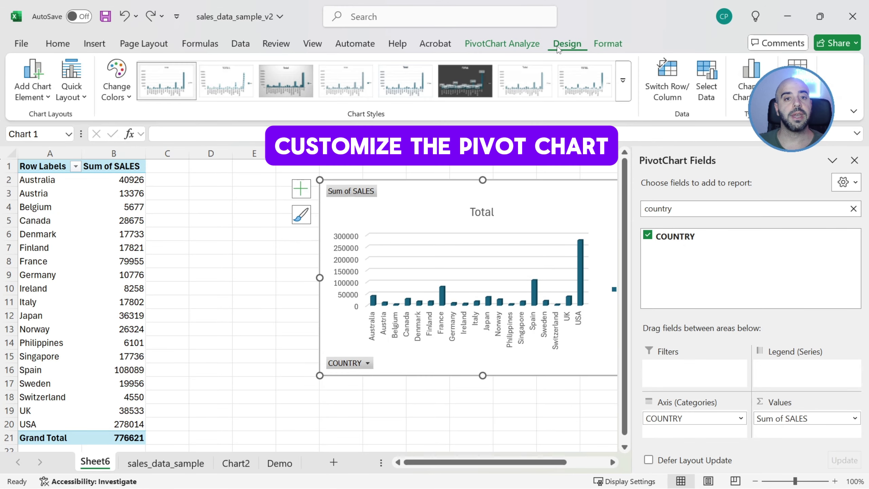
{"action": "left_click", "coordinate": [242, 86]}
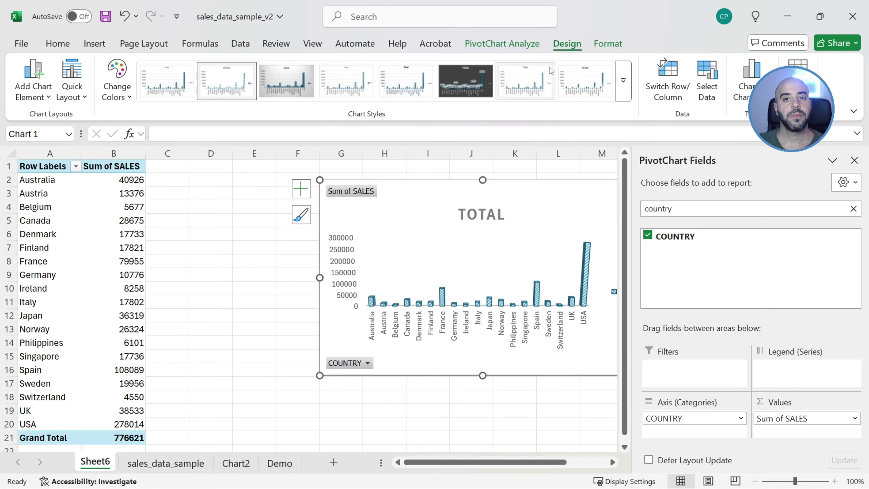
- Apply the orange-outline shape style to the PivotChart and move the chart closer to the pivot table, starting at column E
{"action": "left_click", "coordinate": [607, 50]}
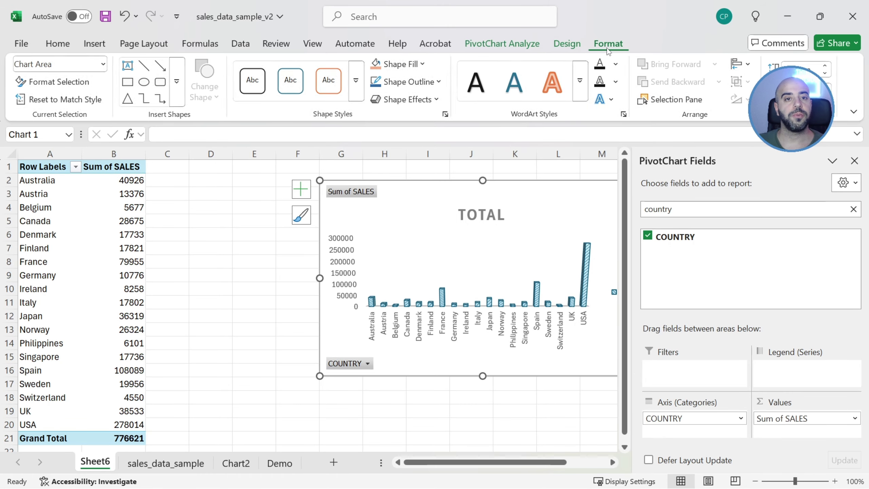
{"action": "left_click", "coordinate": [332, 91]}
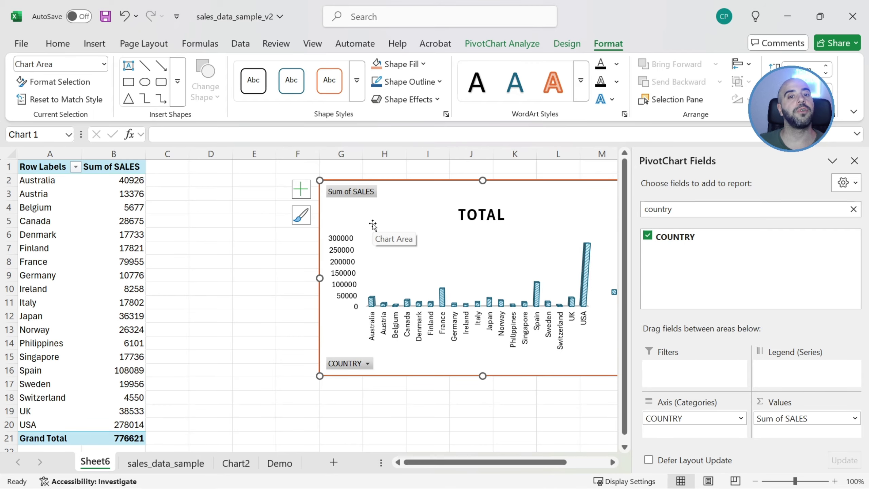
{"action": "left_click_drag", "start_coordinate": [373, 225], "coordinate": [307, 227]}
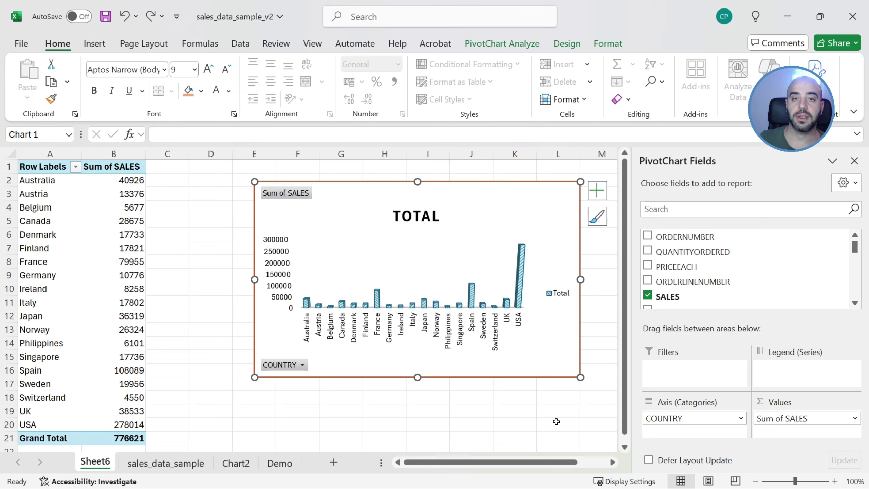
- Search the PivotChart fields for "product" and add the PRODUCTLINE field as the legend series
{"action": "left_click", "coordinate": [691, 210]}
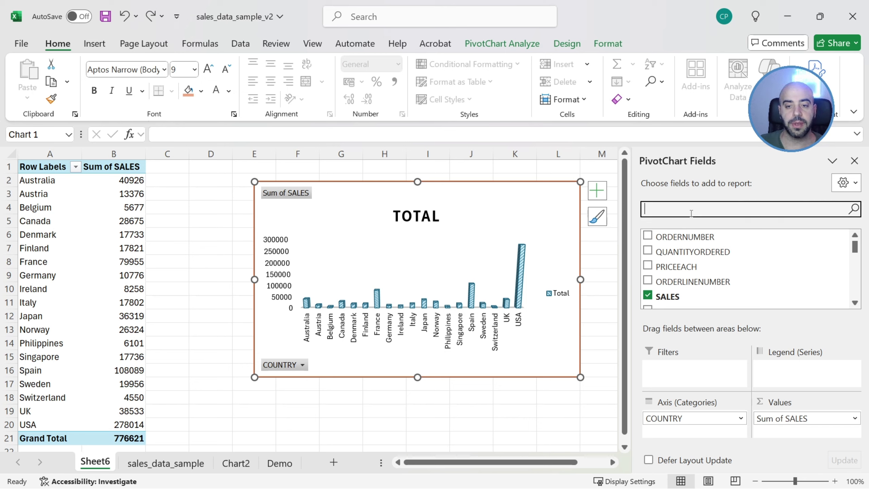
{"action": "type", "text": "product"}
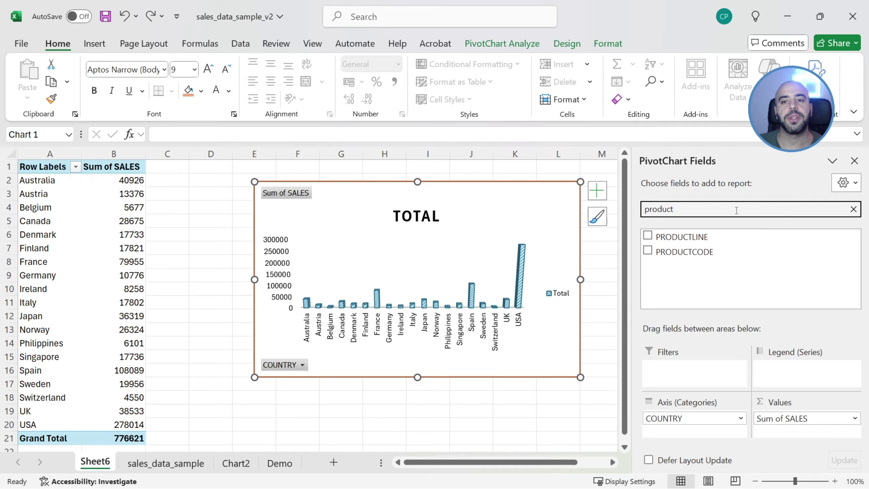
{"action": "left_click_drag", "start_coordinate": [700, 237], "coordinate": [809, 381]}
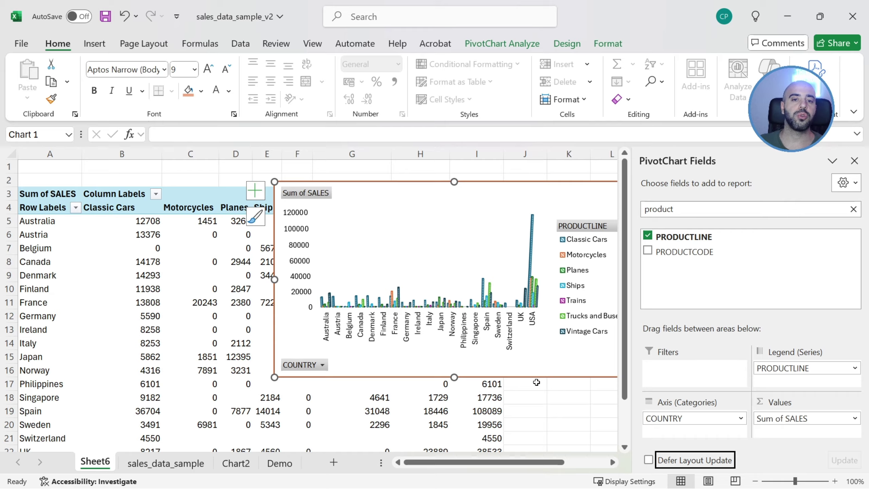
- Move the PRODUCTLINE field from the legend to the report filters and filter the PivotChart to Classic Cars
{"action": "left_click_drag", "start_coordinate": [775, 369], "coordinate": [694, 371]}
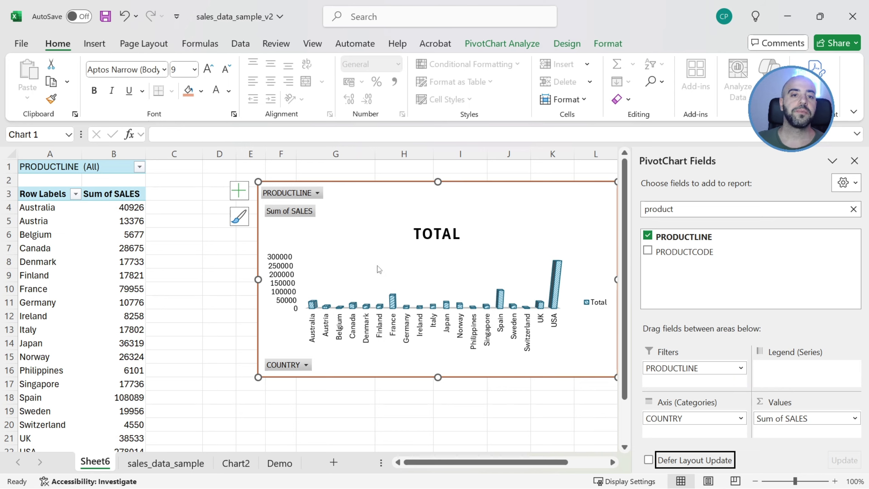
{"action": "left_click", "coordinate": [317, 193]}
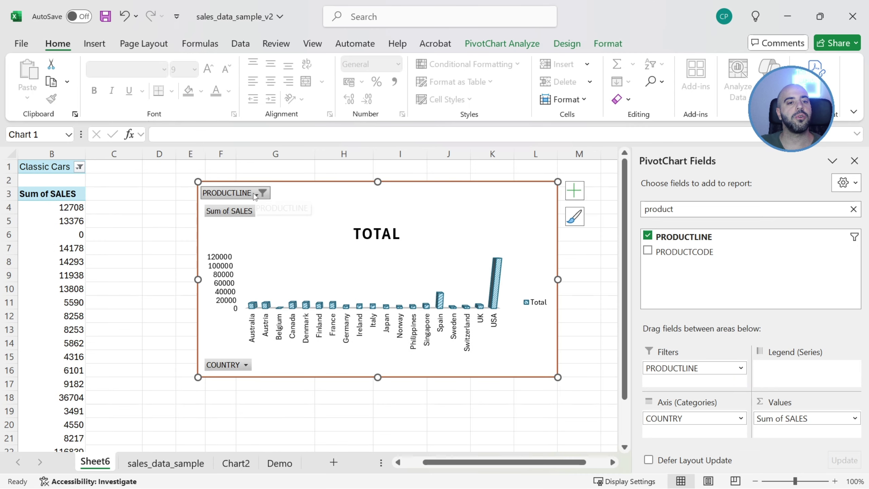
- Change the PivotChart's PRODUCTLINE filter to Vintage Cars
{"action": "left_click", "coordinate": [253, 194]}
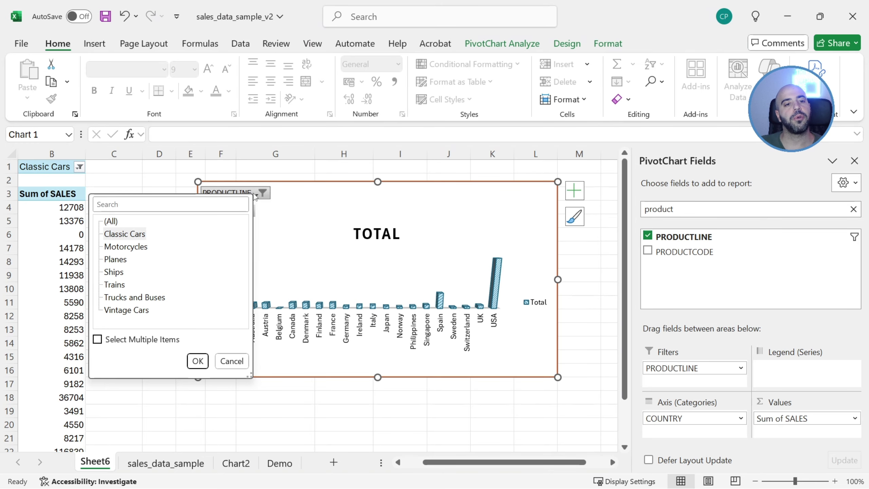
{"action": "left_click", "coordinate": [143, 311]}
{"action": "left_click", "coordinate": [197, 361]}
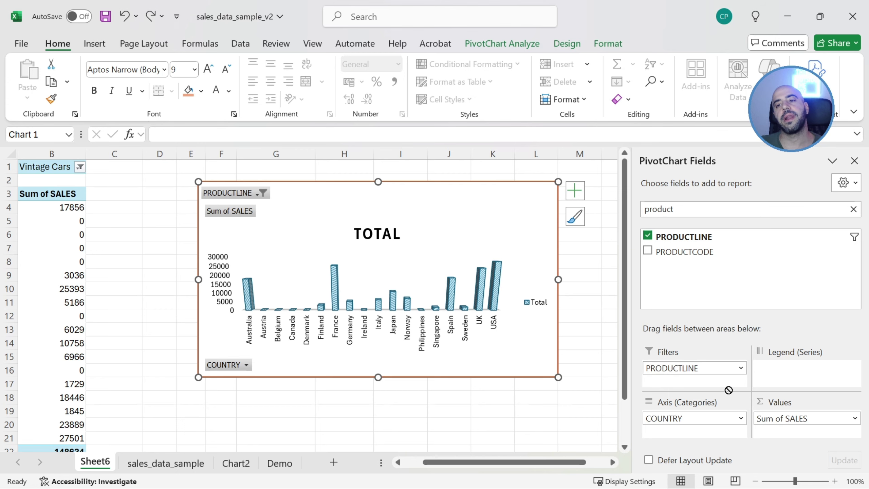
- Move the PRODUCTLINE field from the report filters back to the legend series
{"action": "left_click_drag", "start_coordinate": [728, 390], "coordinate": [811, 377]}
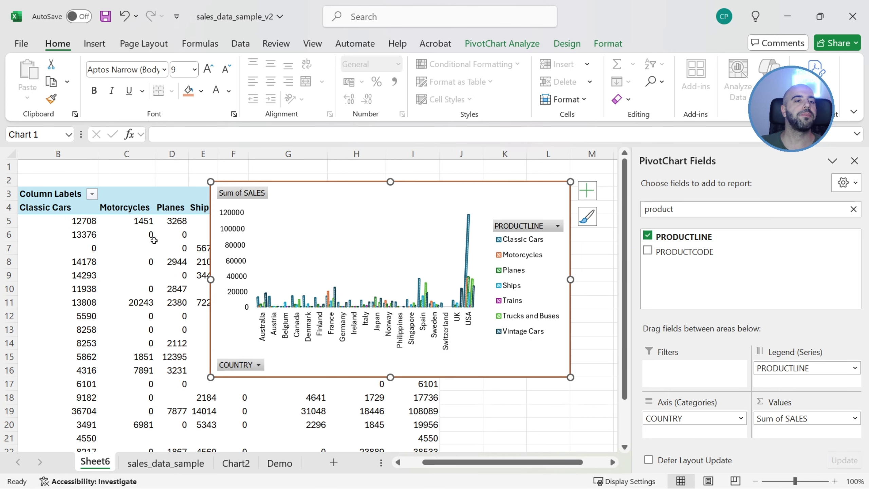
{"action": "mouse_move", "coordinate": [152, 239]}
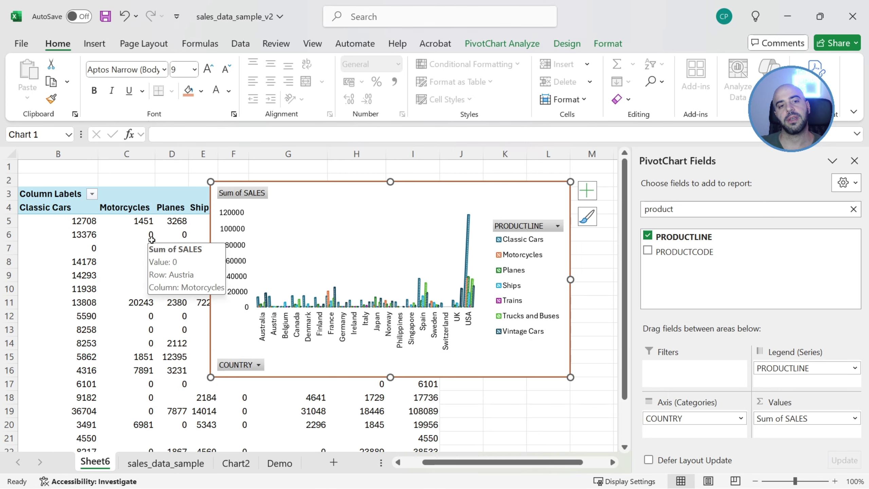
{"action": "mouse_move", "coordinate": [120, 252]}
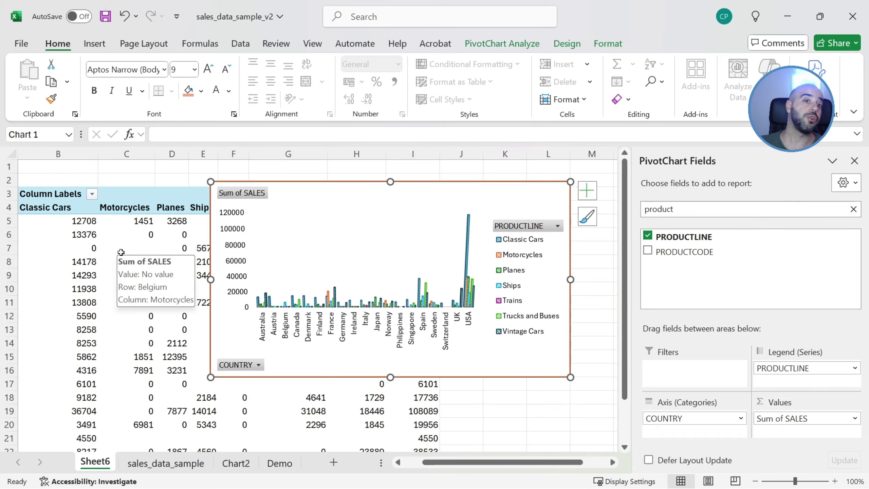